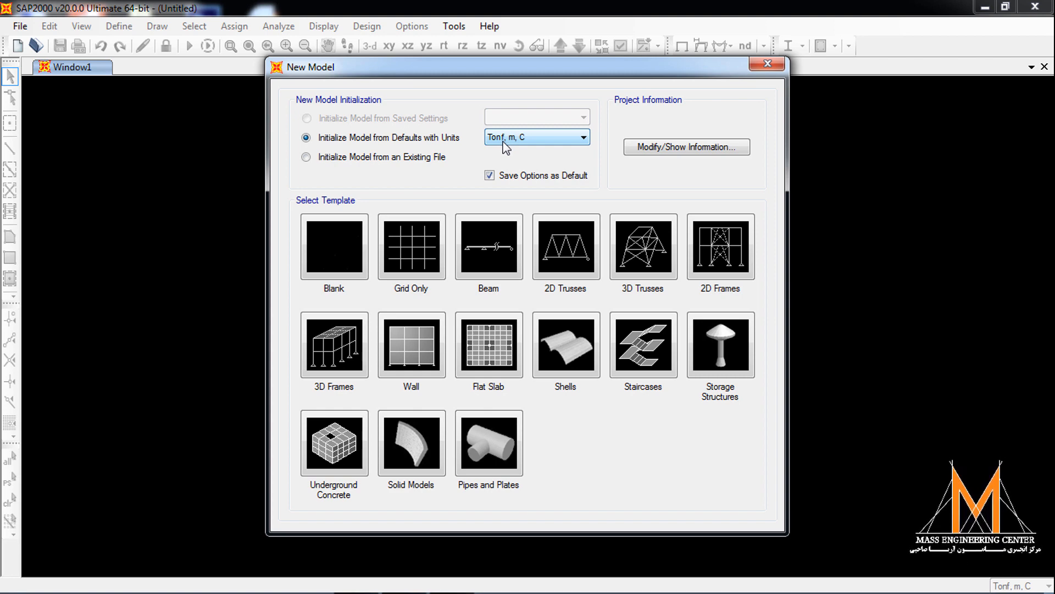
Start a new model from the Beam template with units initialized to Tonf, m, C.
click(503, 140)
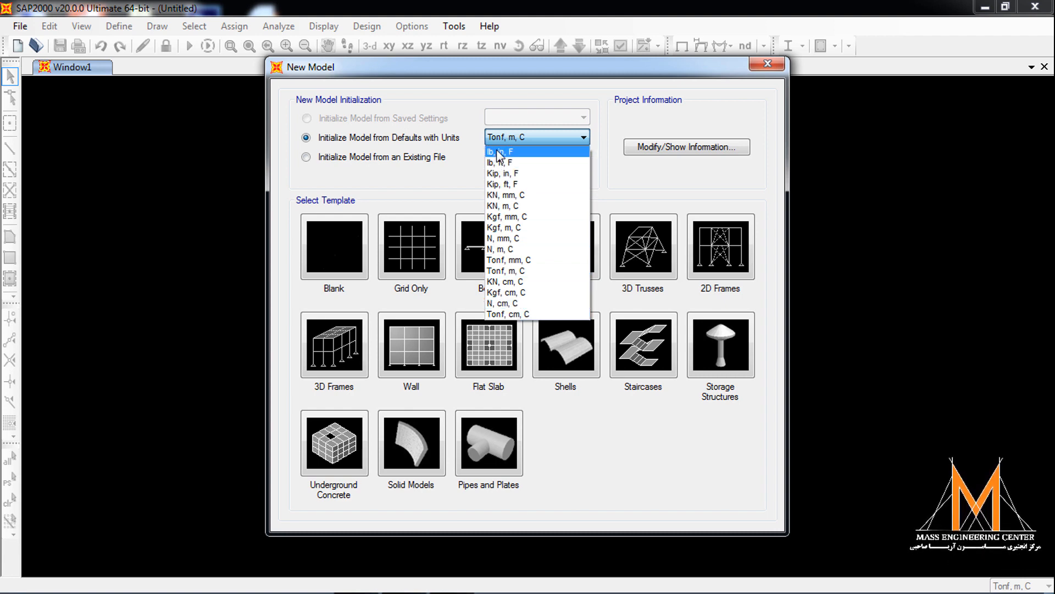
click(514, 271)
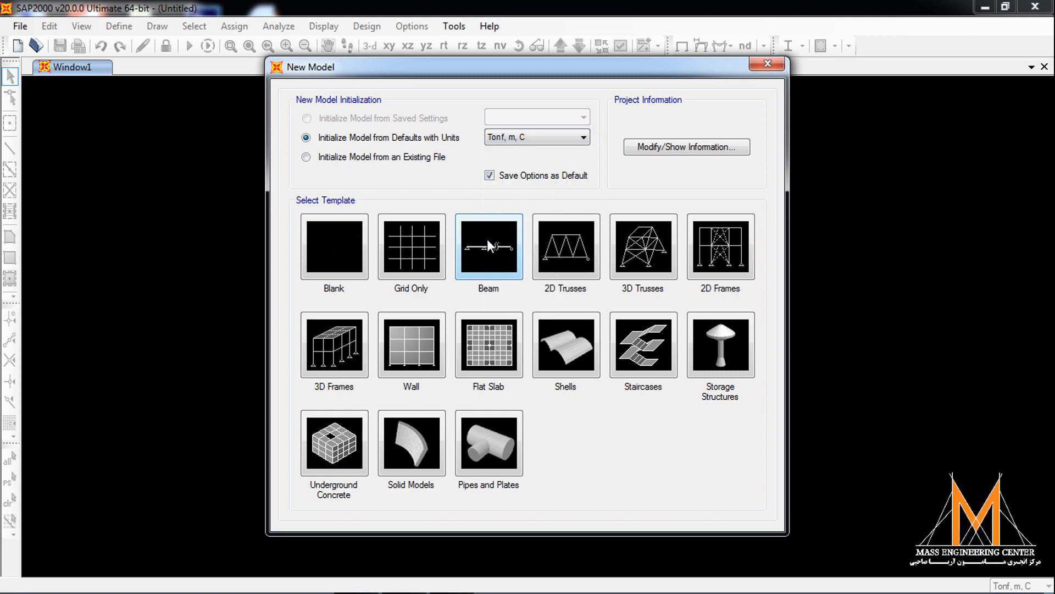
click(487, 238)
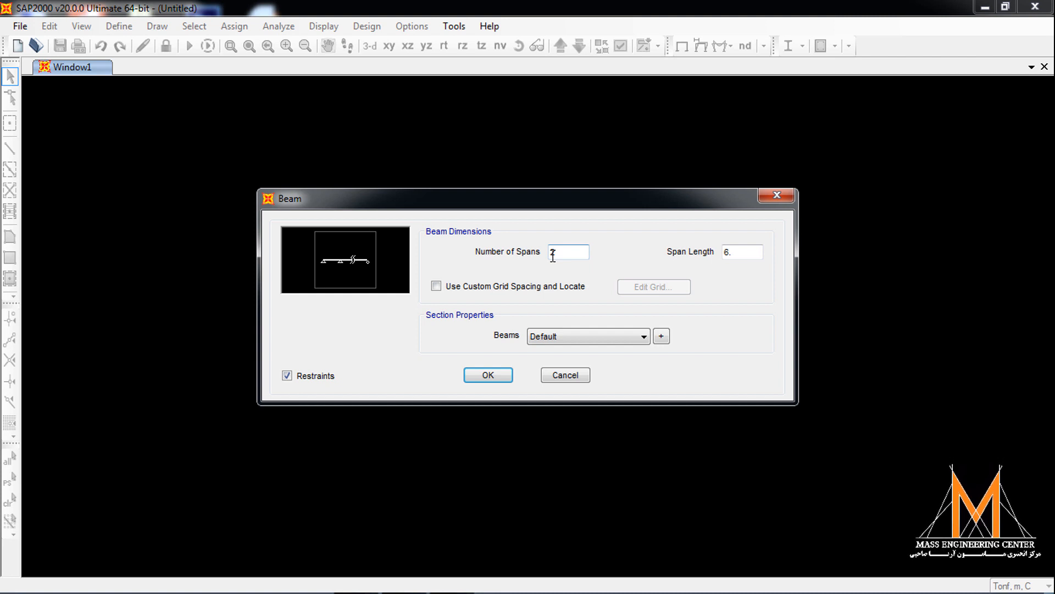
Create the beam with 1 span and a span length of 9 m.
double_click(553, 253)
text(1)
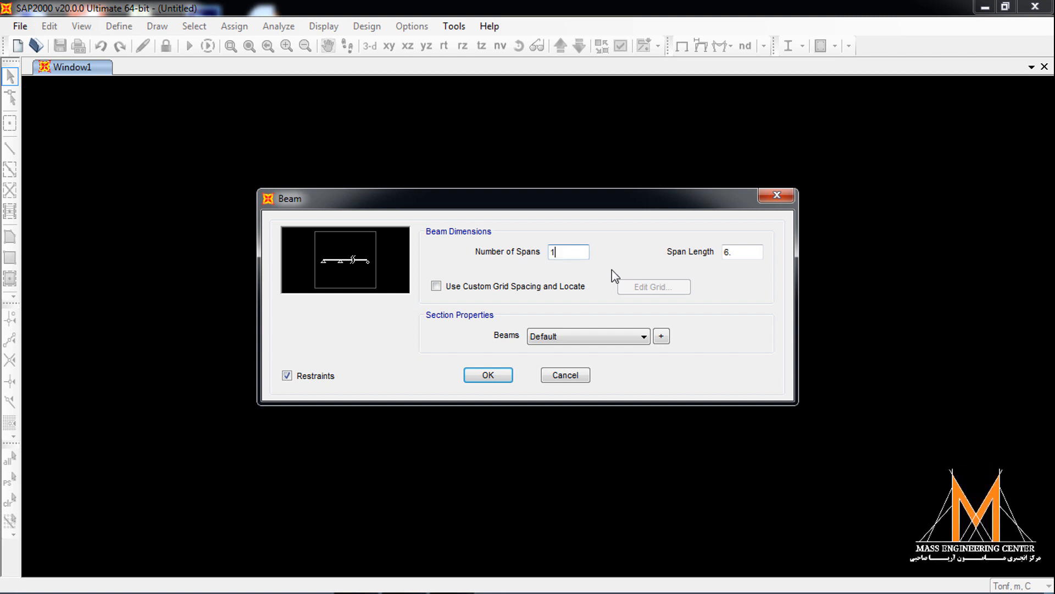
double_click(728, 252)
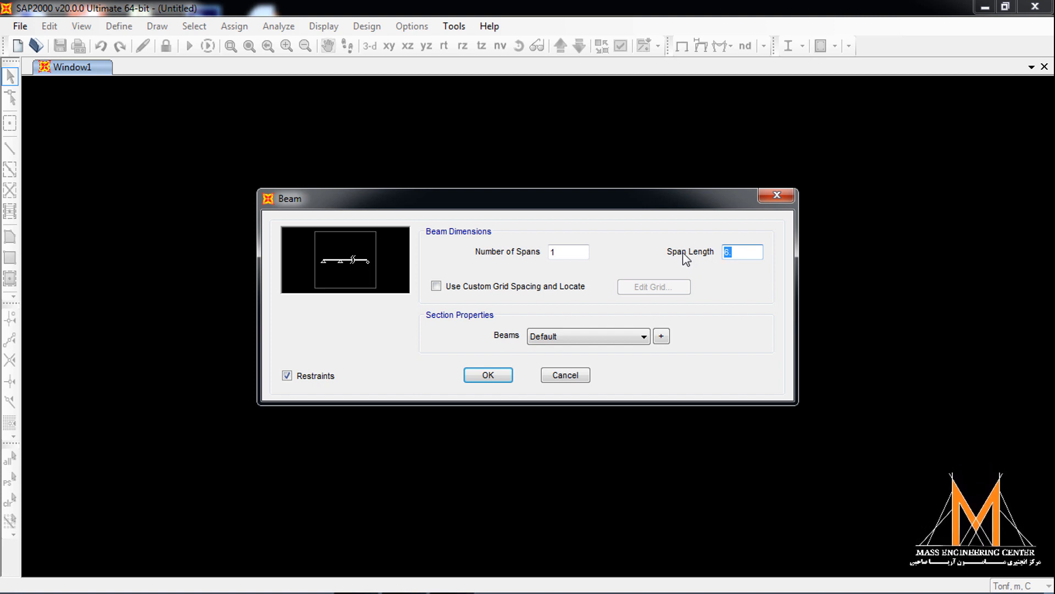
text(9)
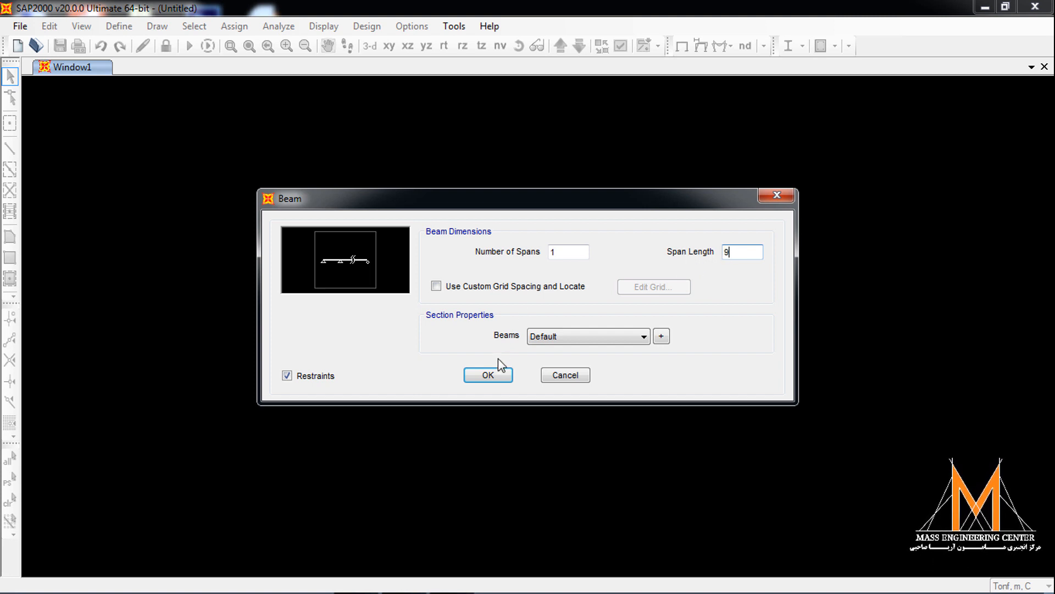
click(499, 372)
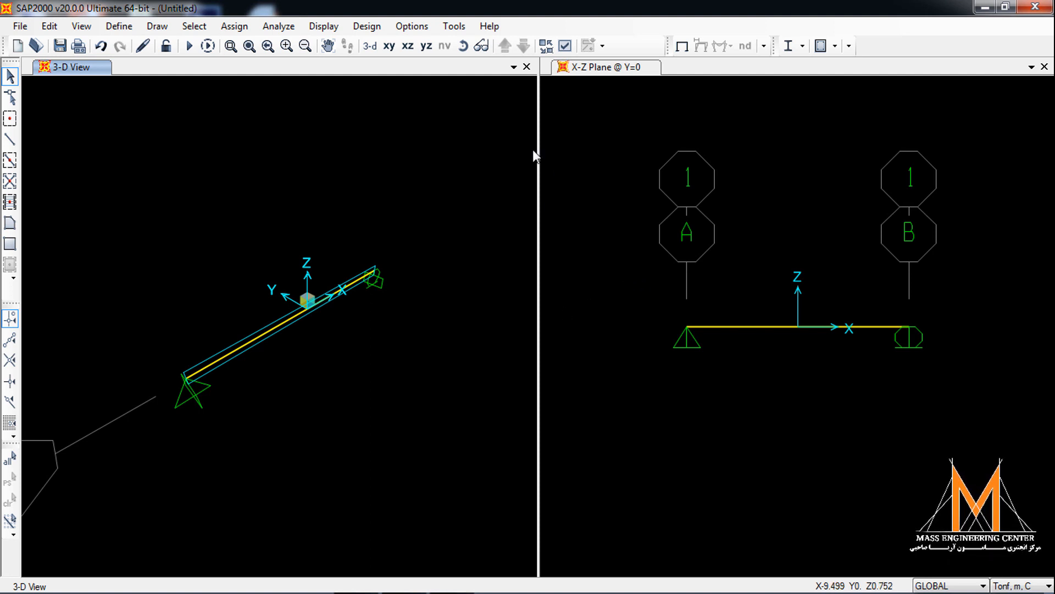
Close the 3-D view and zoom the X-Z plane view to the beam and its grid labels.
click(526, 68)
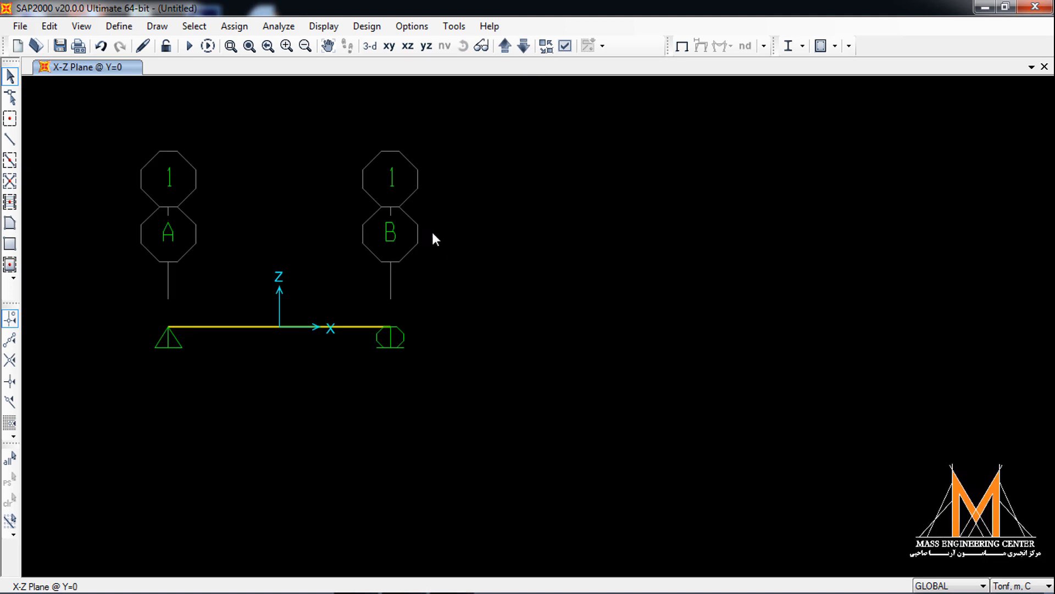
click(231, 46)
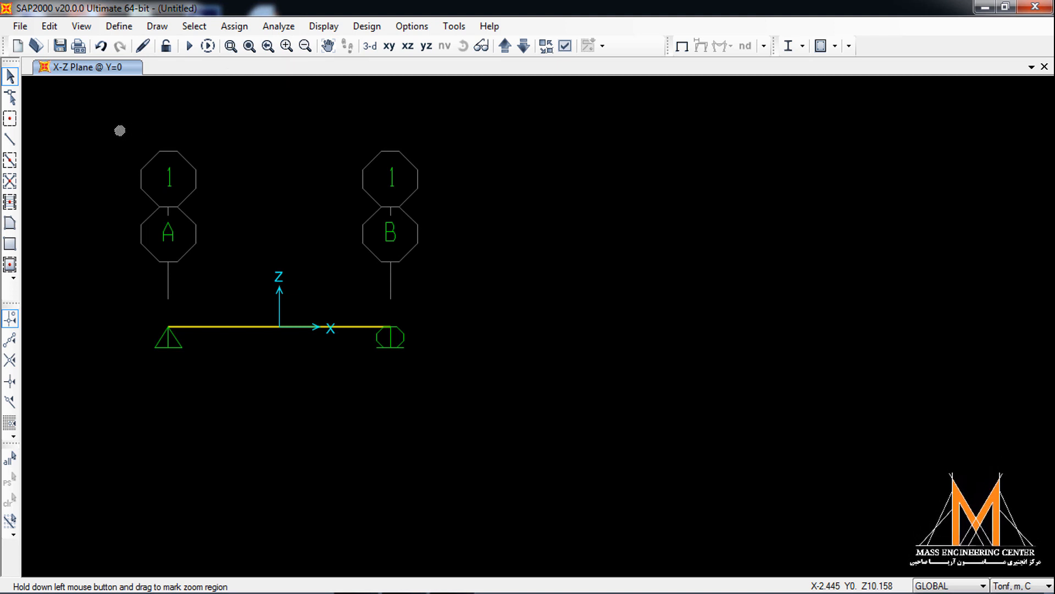
drag(113, 124, 460, 375)
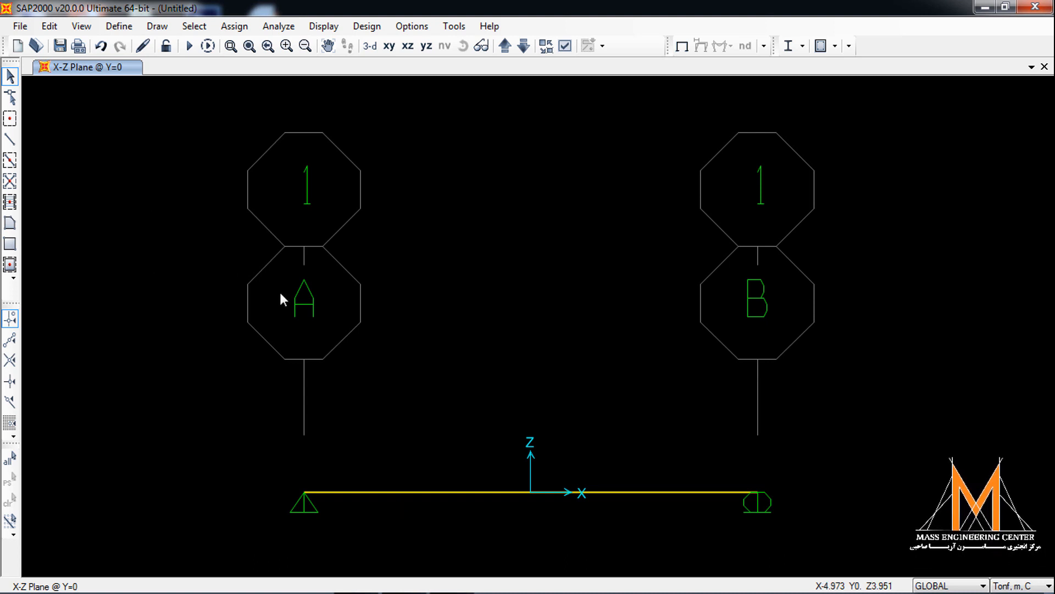
Set the self weight multiplier of the DEAD load pattern to 0.
click(120, 26)
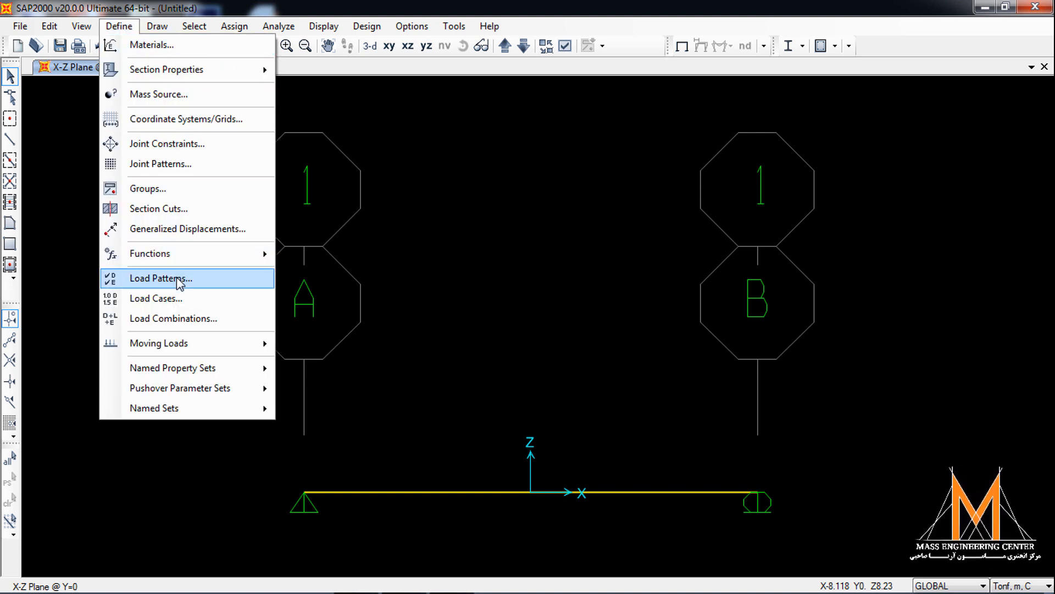
click(160, 279)
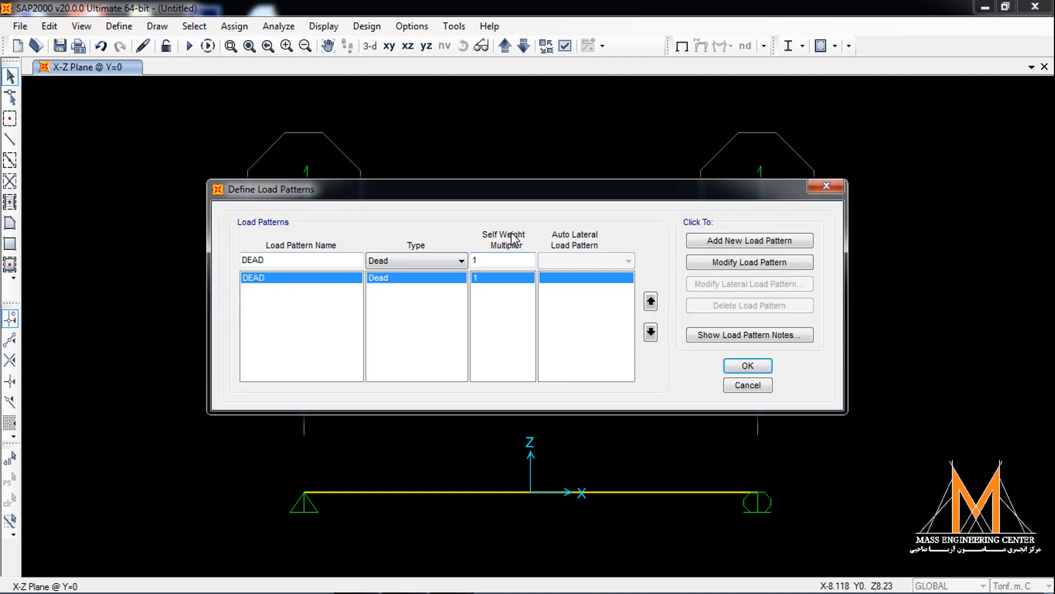
drag(479, 261, 460, 261)
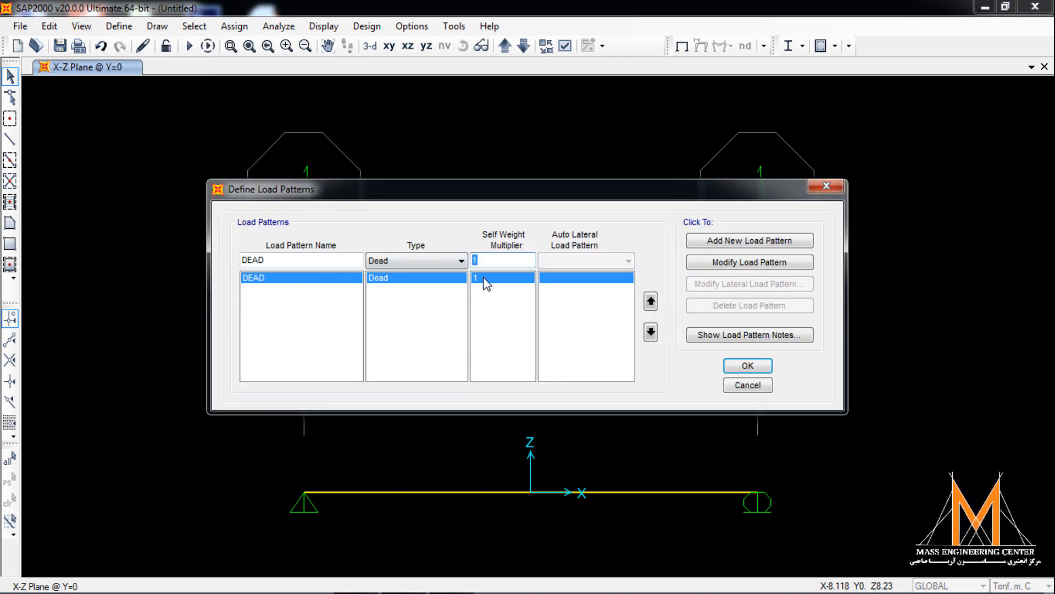
text(0)
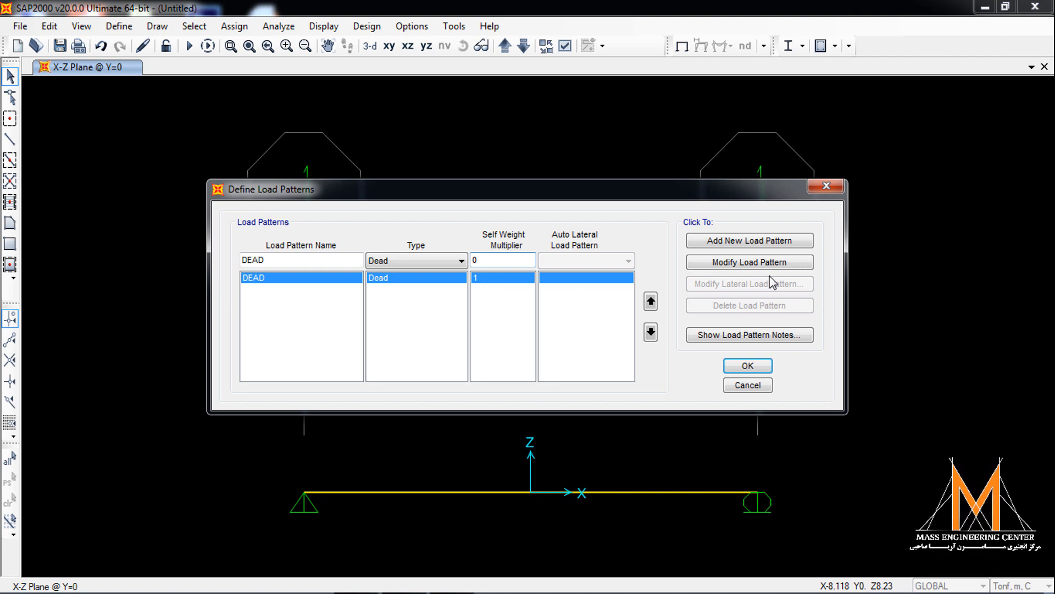
click(786, 262)
click(747, 366)
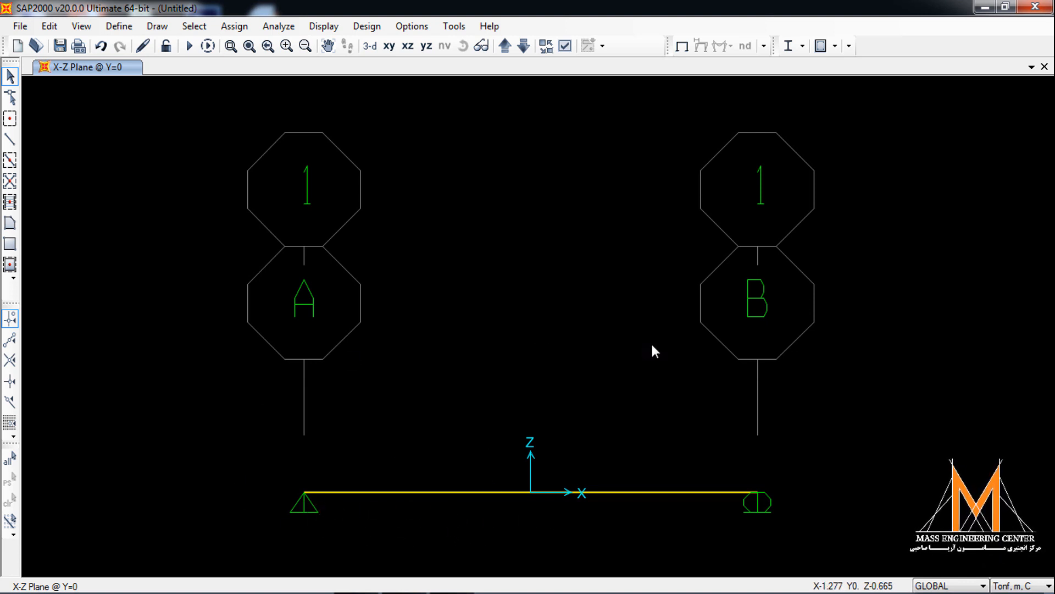
Select the beam and open the distributed frame load assignment, keeping the beam visible beneath the dialog.
drag(619, 399, 459, 524)
right_click(459, 525)
click(437, 520)
drag(617, 443, 414, 526)
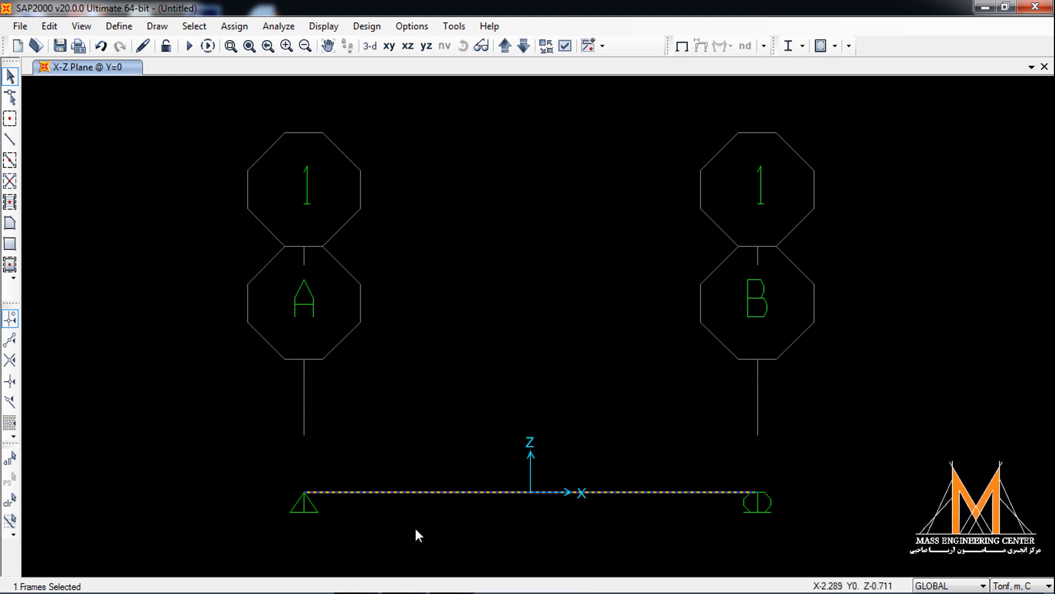
click(234, 26)
mouse_move(311, 207)
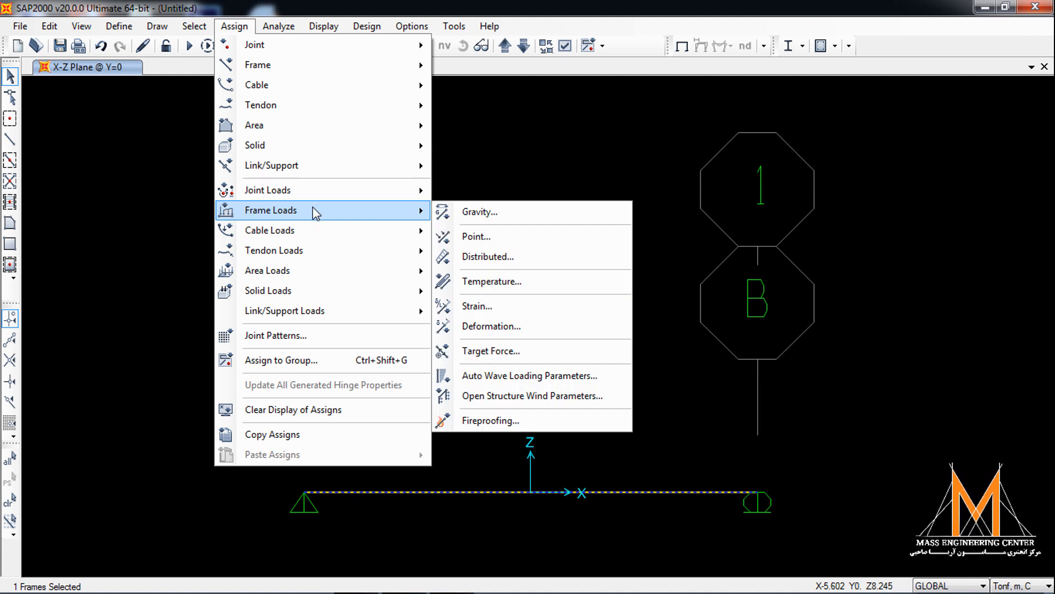
click(480, 258)
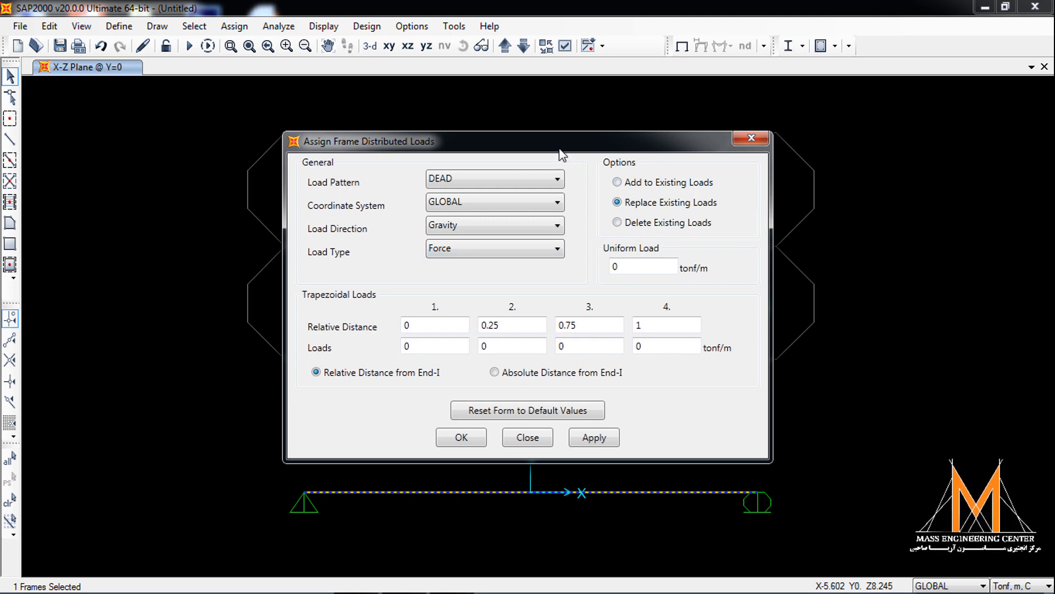
drag(561, 155, 562, 112)
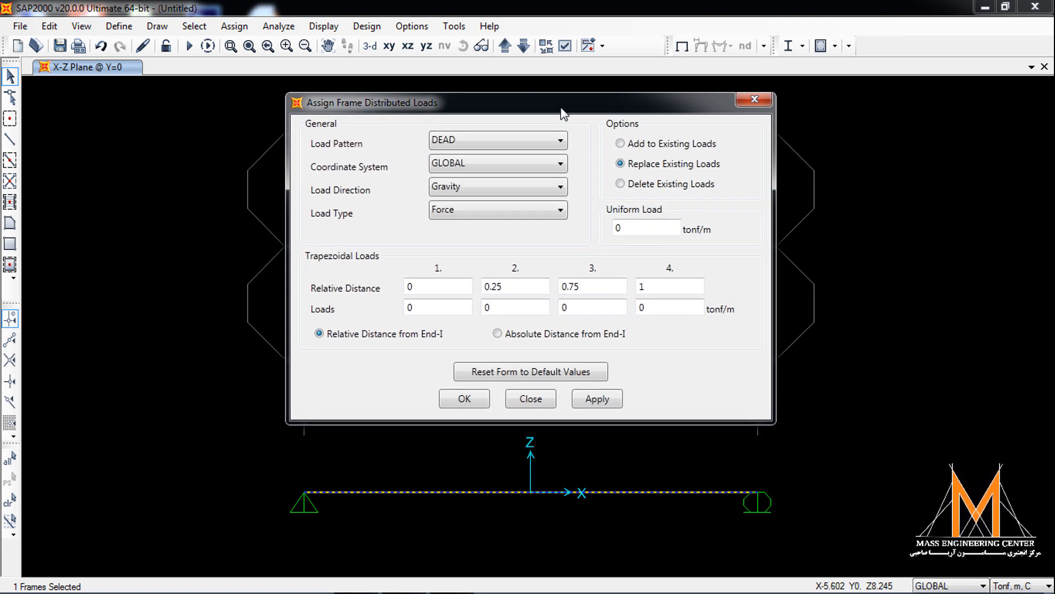
Set the distributed load to add to existing loads and use absolute distances from End-I.
click(644, 145)
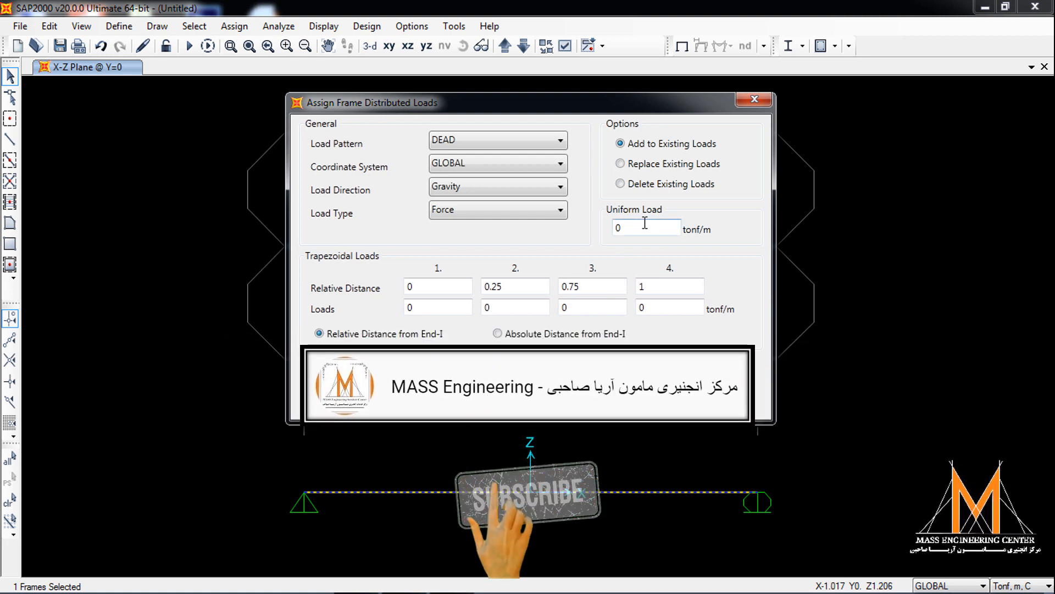
double_click(643, 225)
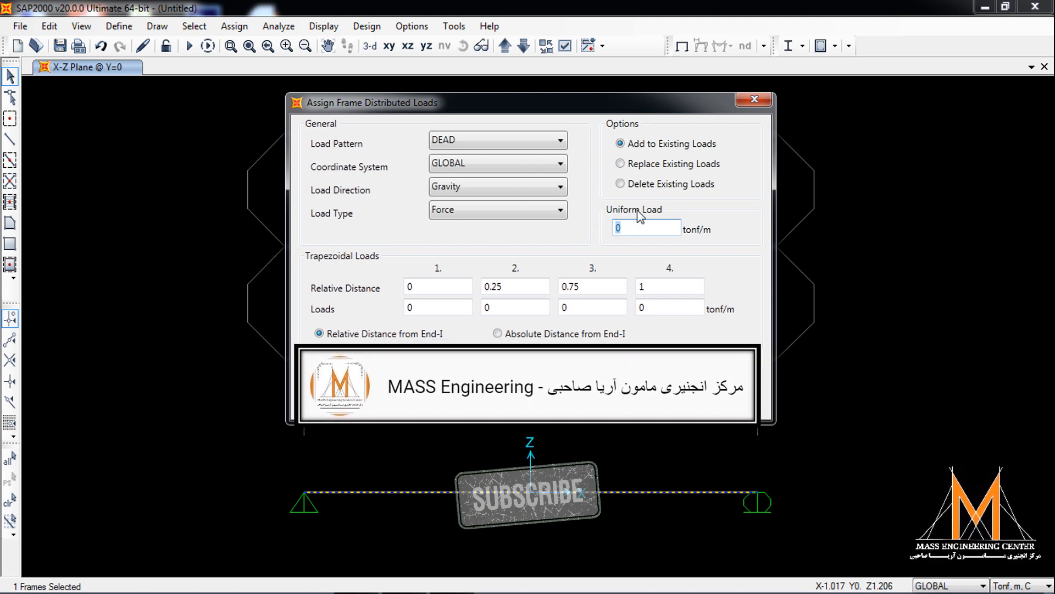
click(632, 228)
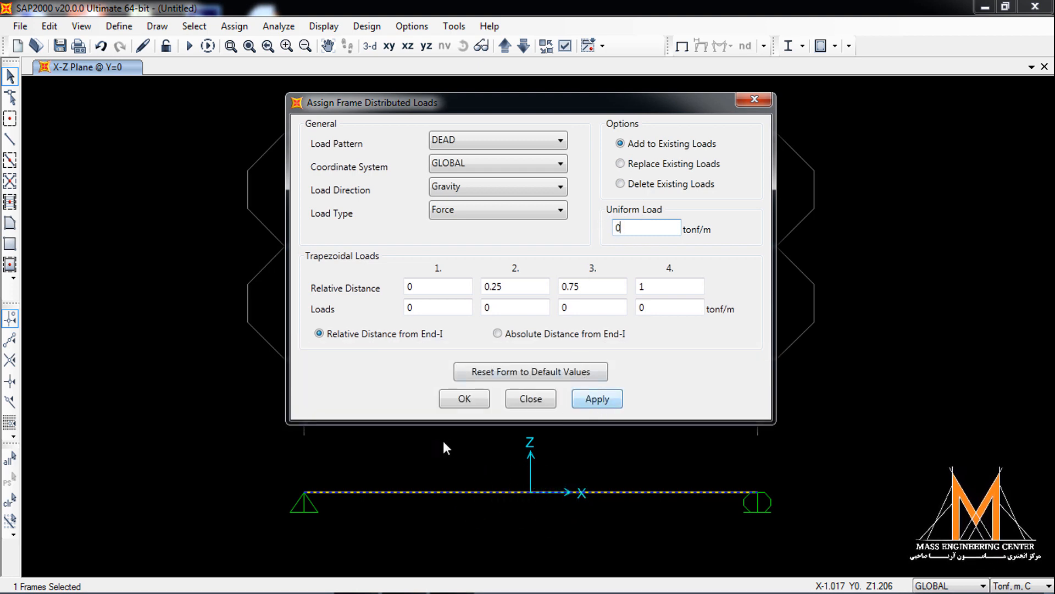
double_click(654, 226)
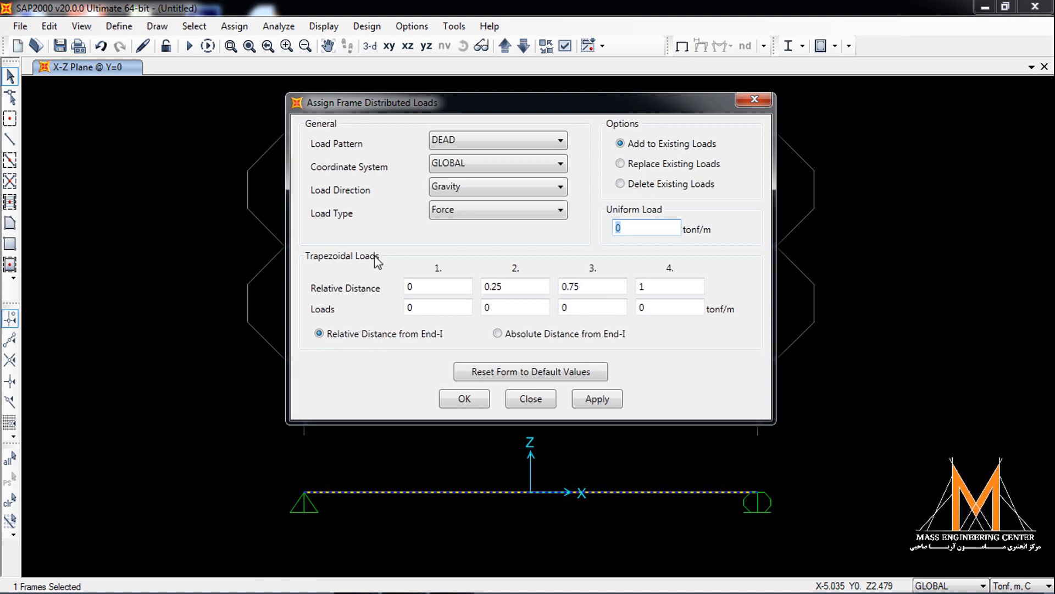
click(371, 334)
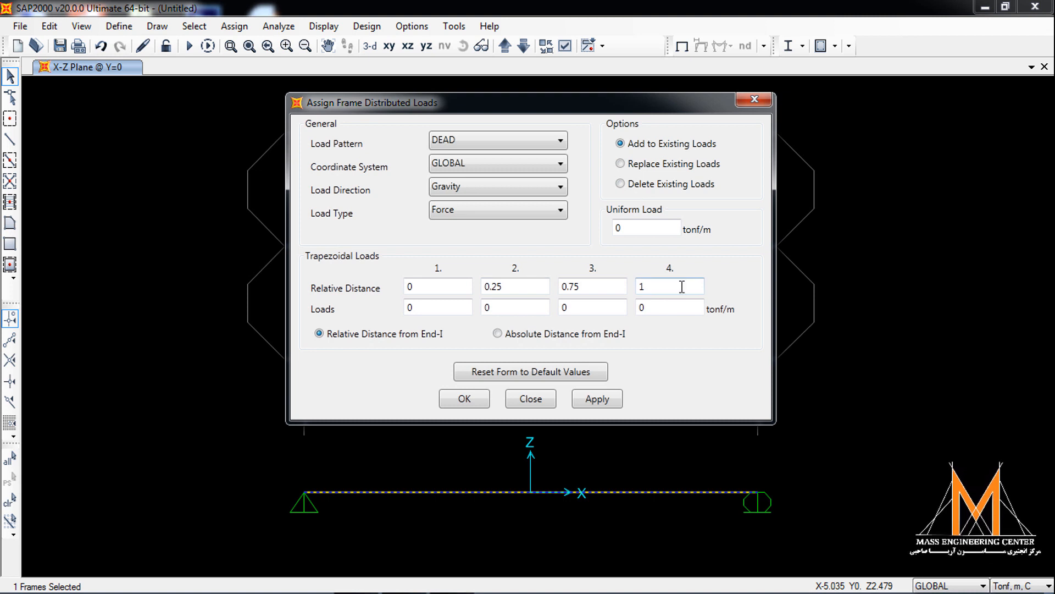
click(543, 334)
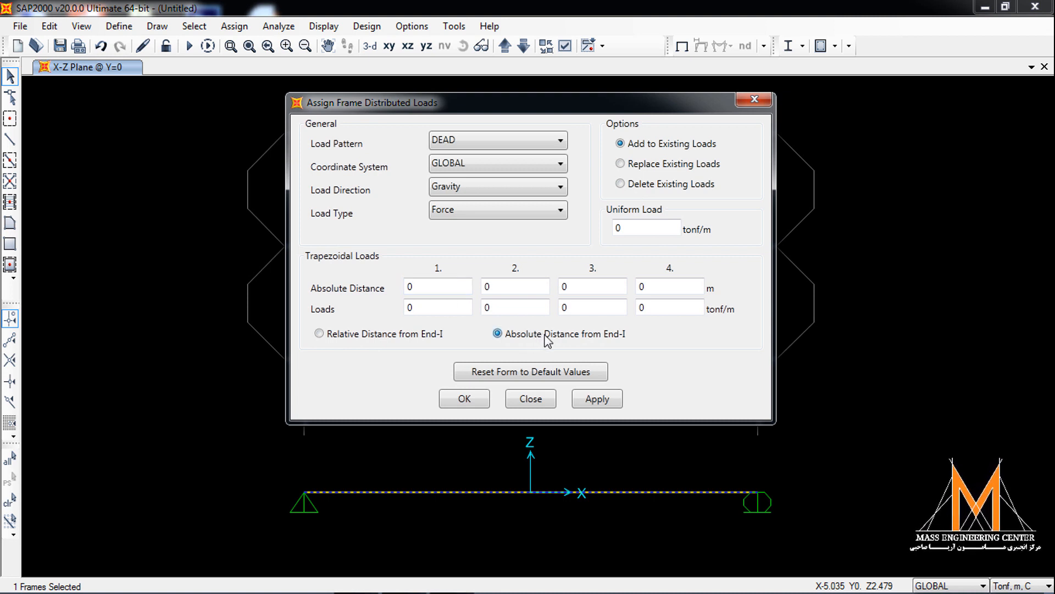
Define the first two trapezoidal load points as 3 tonf/m at 0 m and 3 tonf/m at 4 m.
click(449, 287)
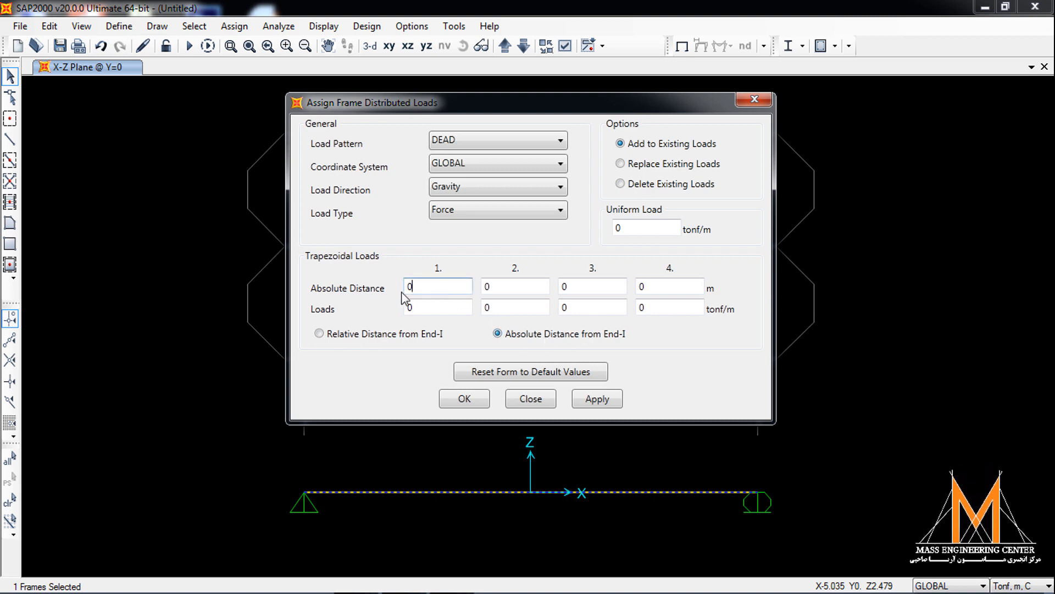
drag(449, 287, 401, 293)
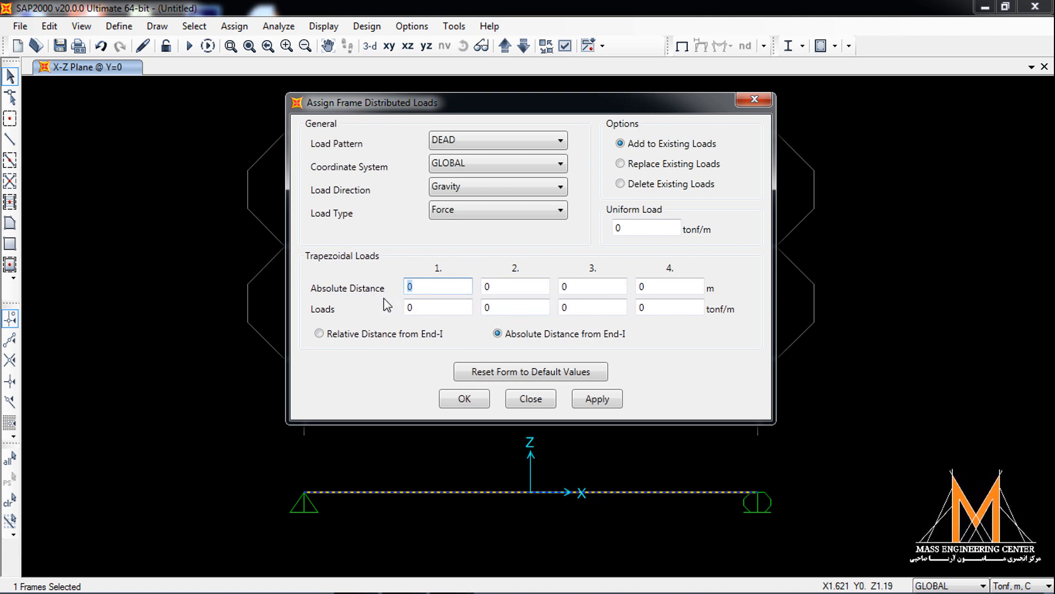
click(426, 307)
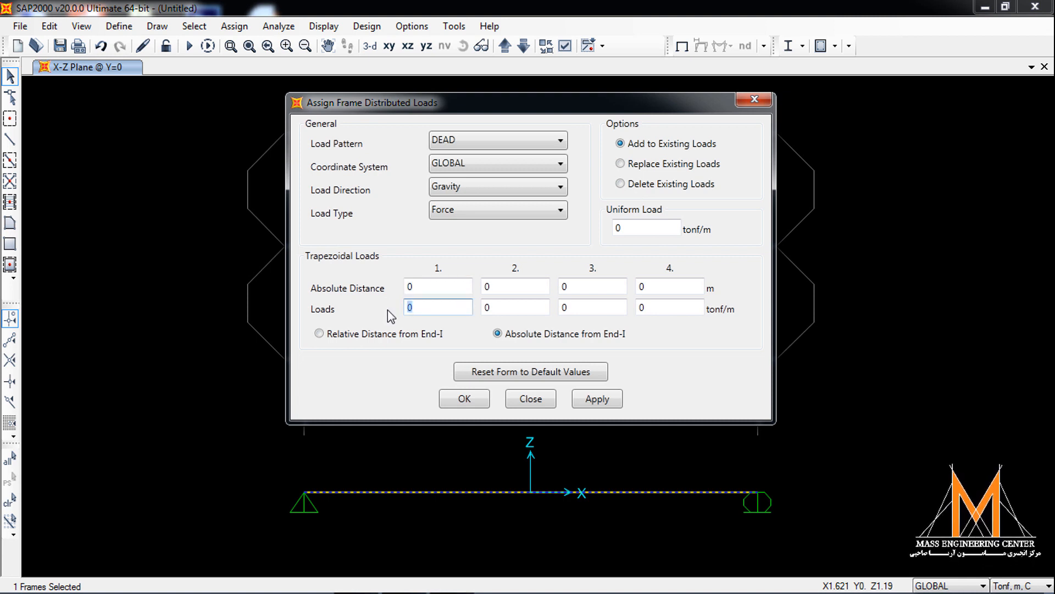
text(3)
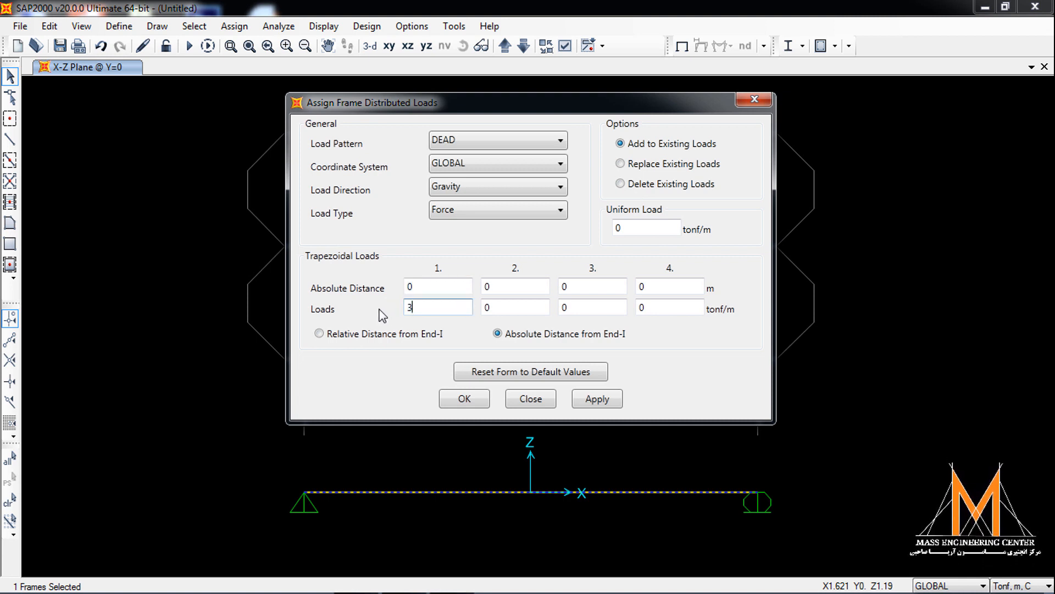
click(504, 287)
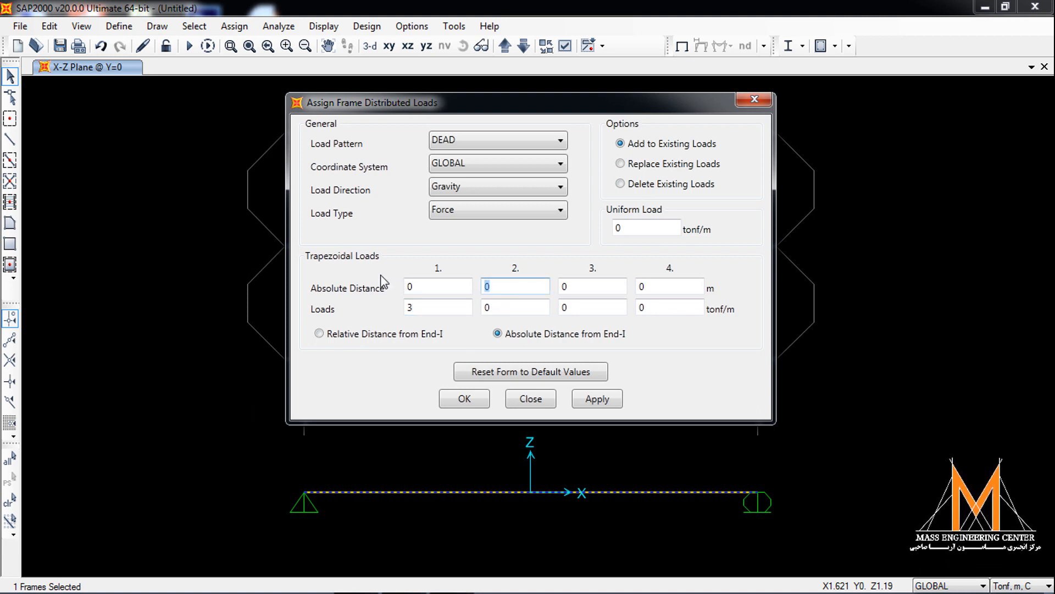
text(4)
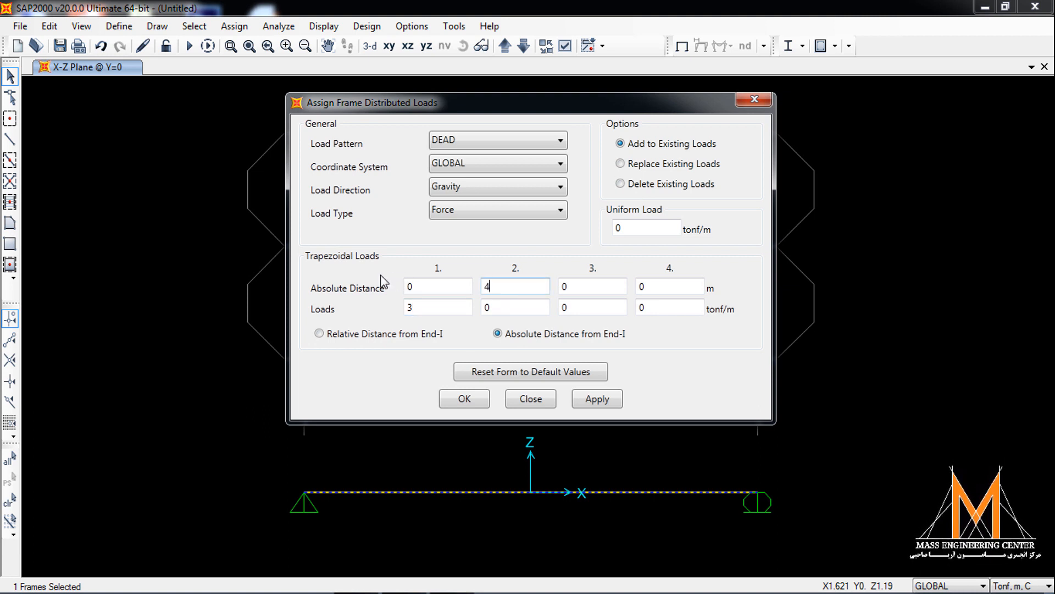
click(492, 308)
text(3)
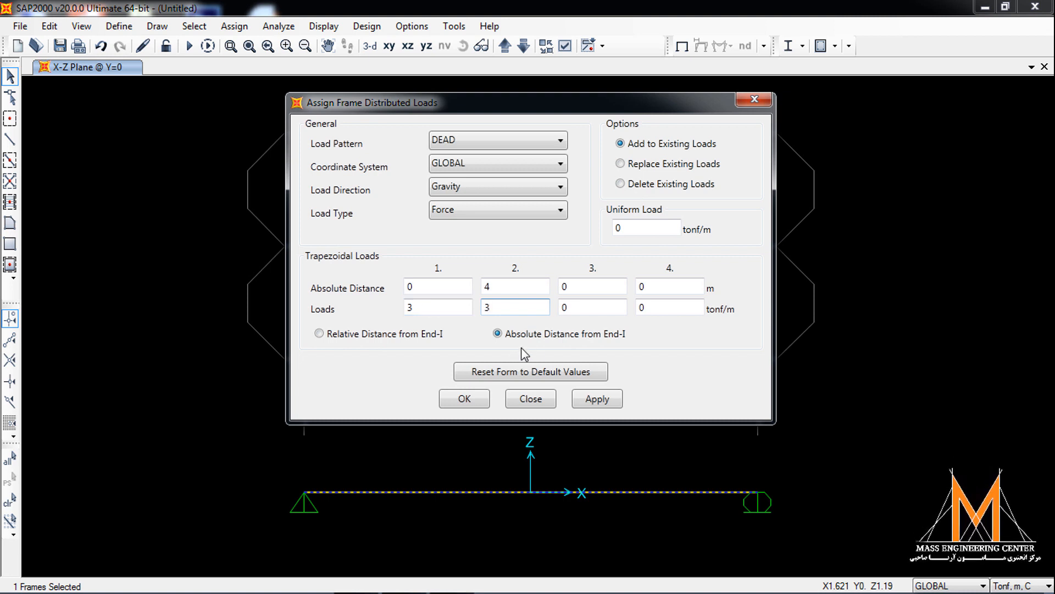
Define the third trapezoidal load point as 6 tonf/m at 4 m.
click(587, 285)
double_click(587, 285)
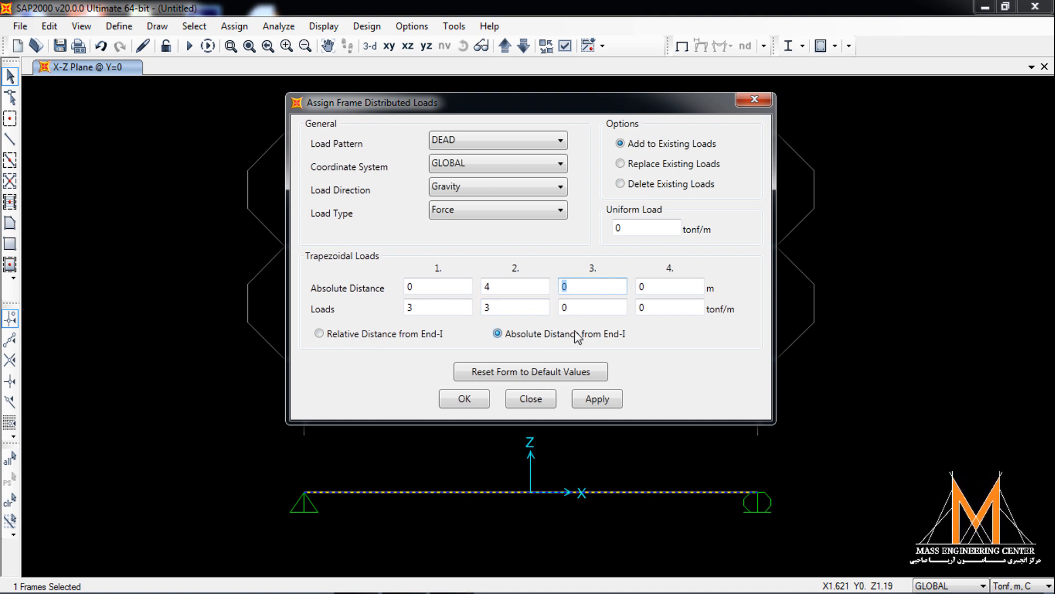
text(4)
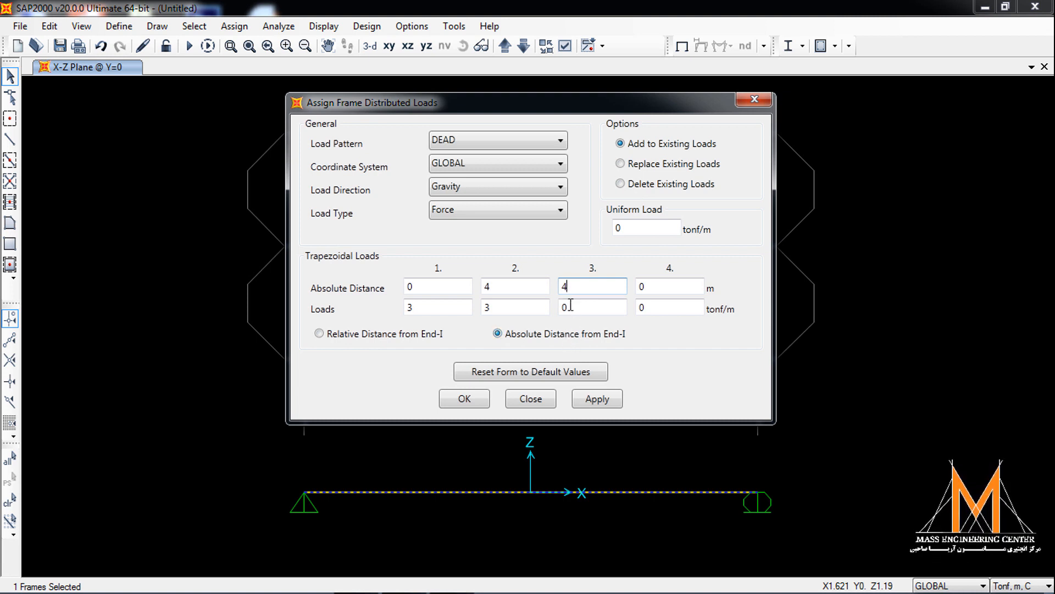
drag(577, 290, 562, 308)
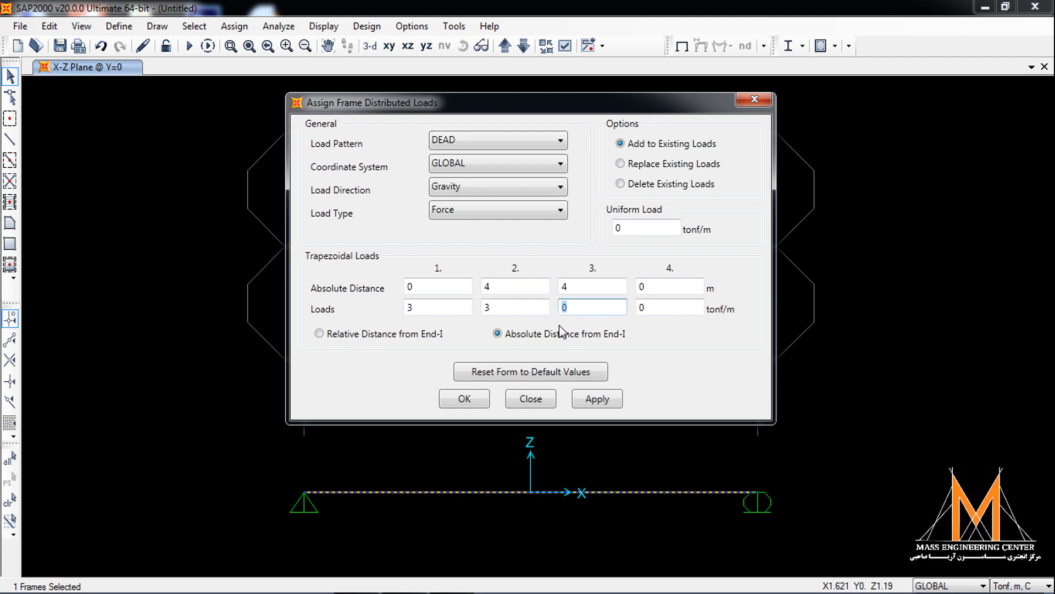
text(6)
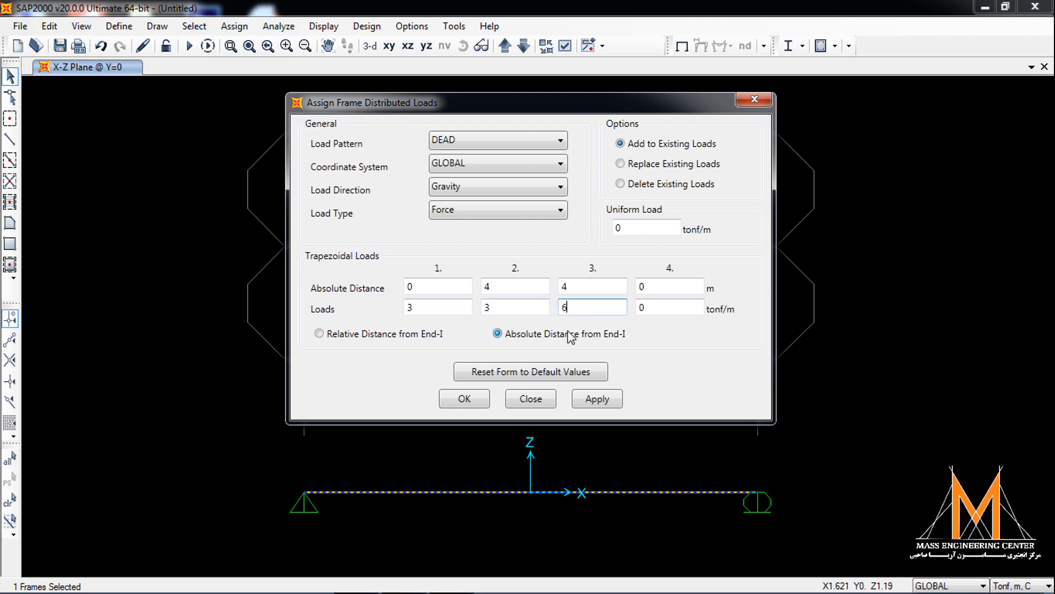
Define the fourth trapezoidal load point as 4 tonf/m at 9 m and assign the distributed load to the beam.
click(677, 291)
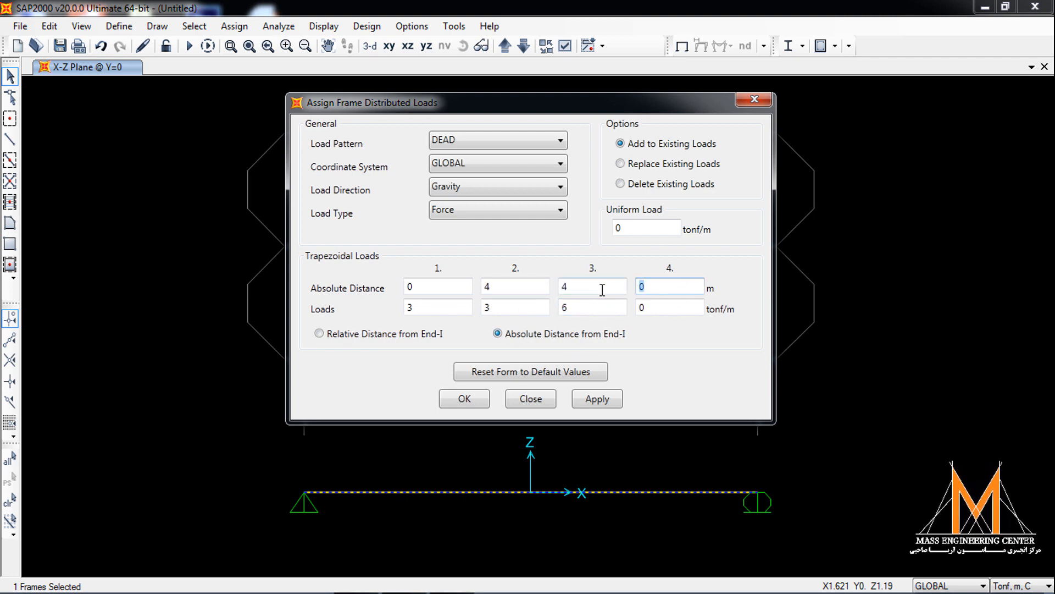
key(BackSpace)
text(9)
drag(678, 306, 566, 313)
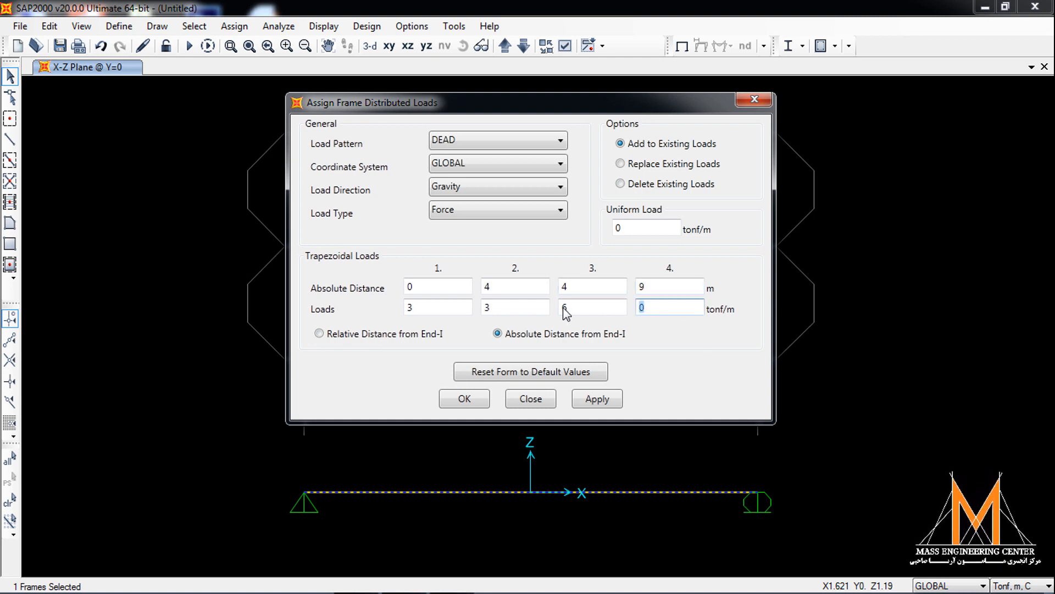
text(4)
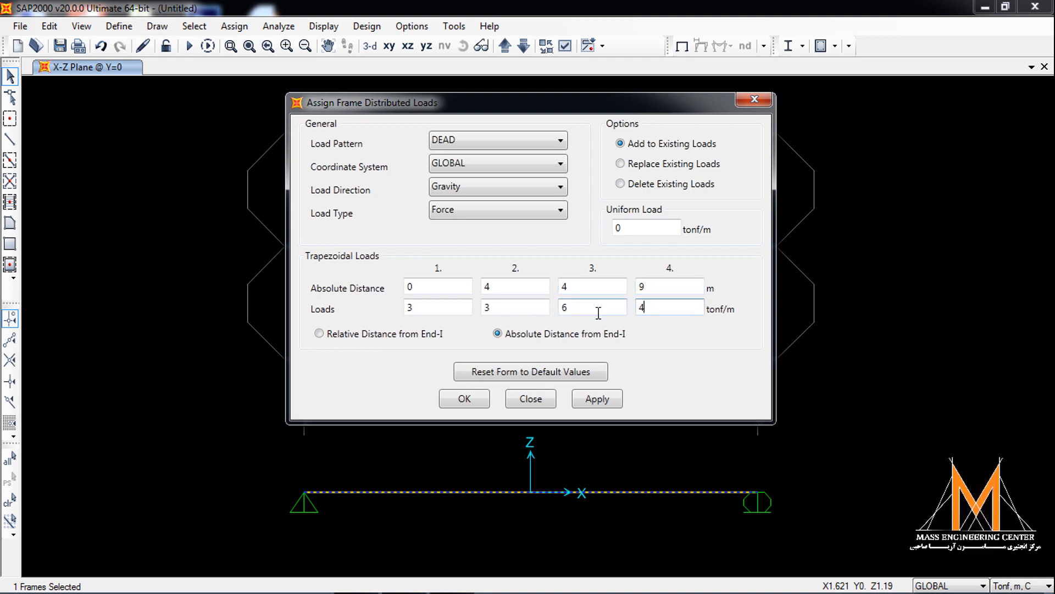
click(599, 398)
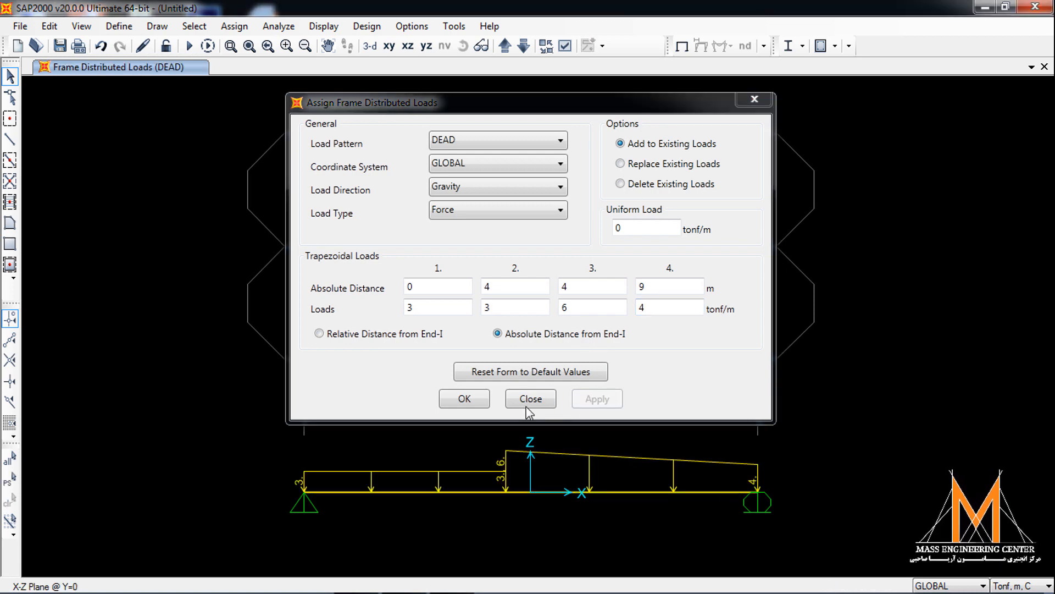
click(472, 401)
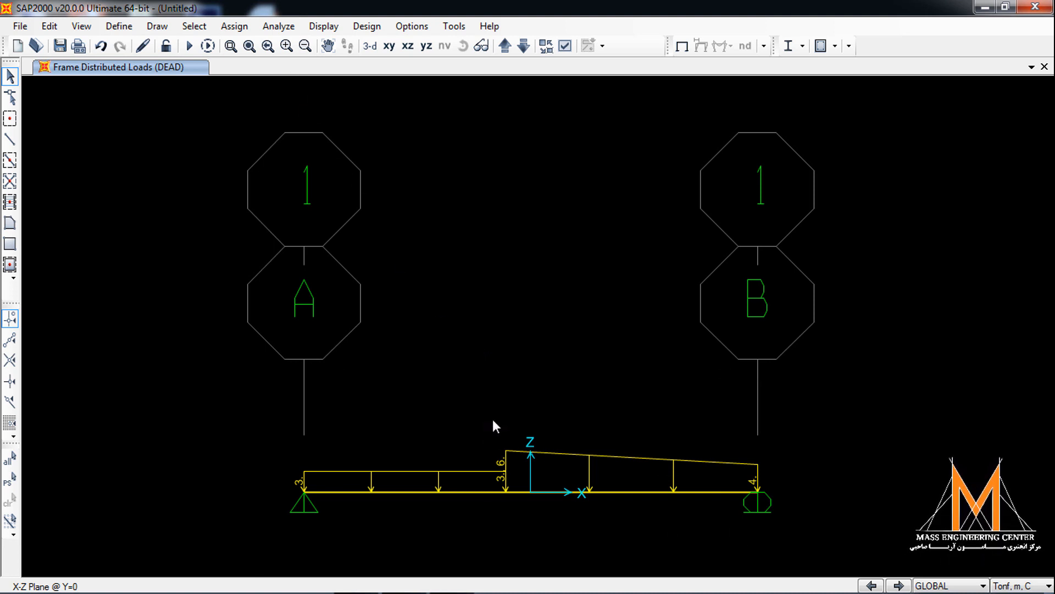
Open the analysis options with the available degrees of freedom and accept them.
click(278, 26)
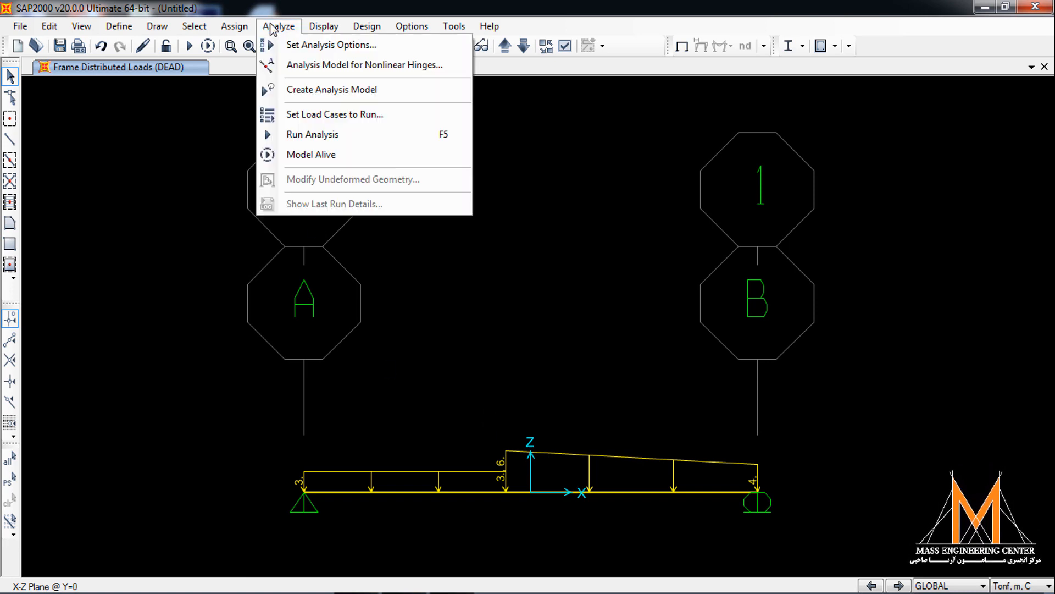
click(278, 45)
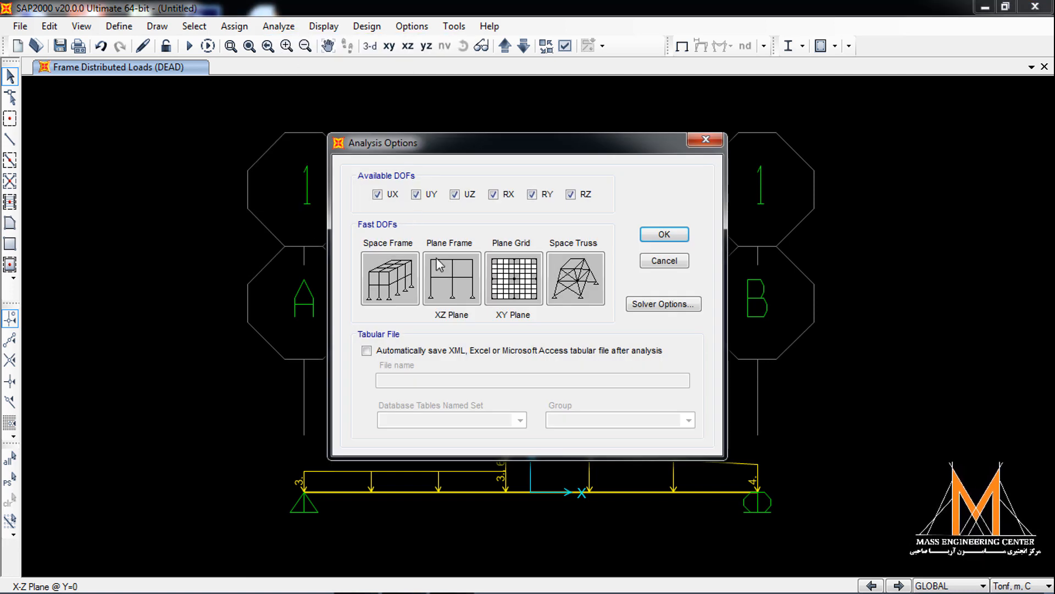
click(665, 236)
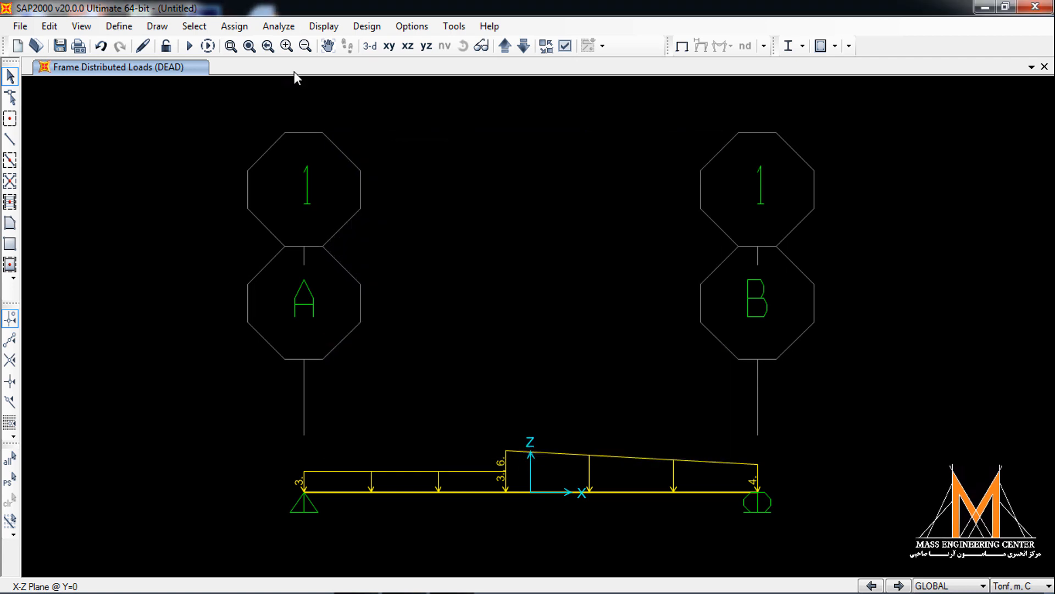
Run the analysis for the DEAD and MODAL load cases, saving the model file as SSB2.
click(275, 28)
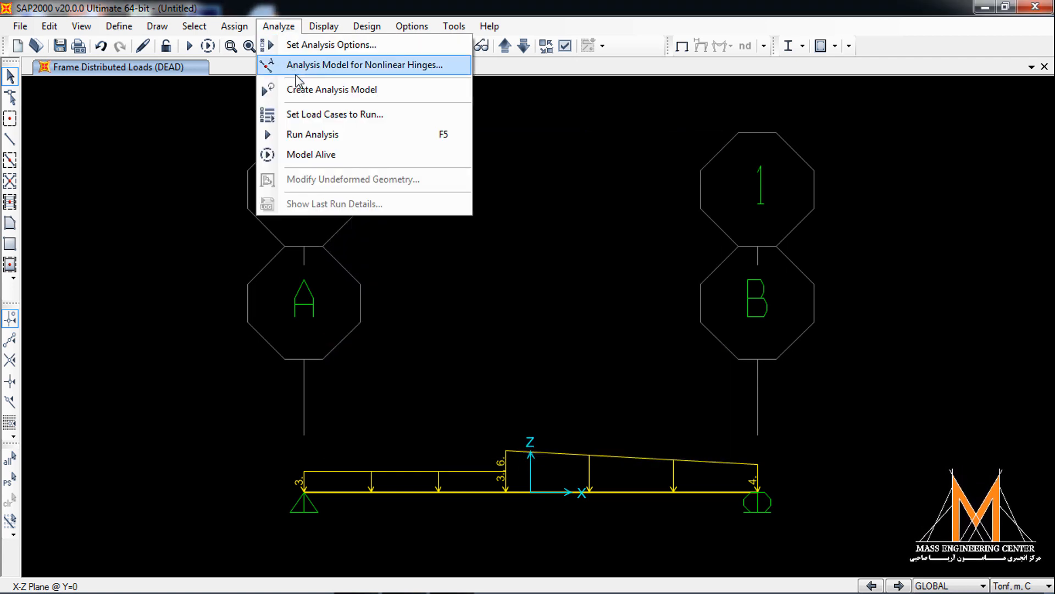
click(323, 136)
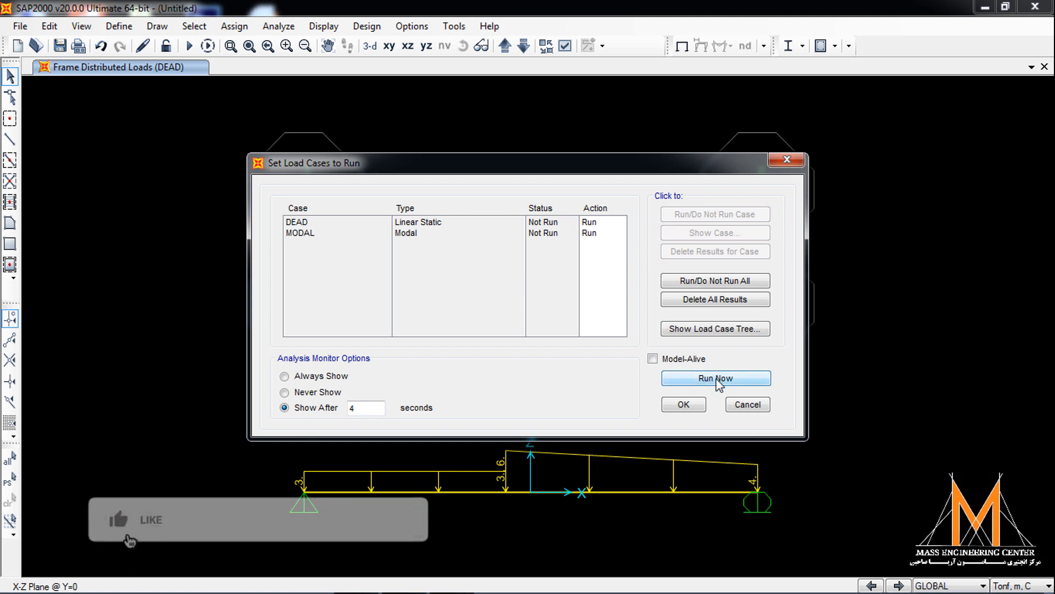
click(716, 381)
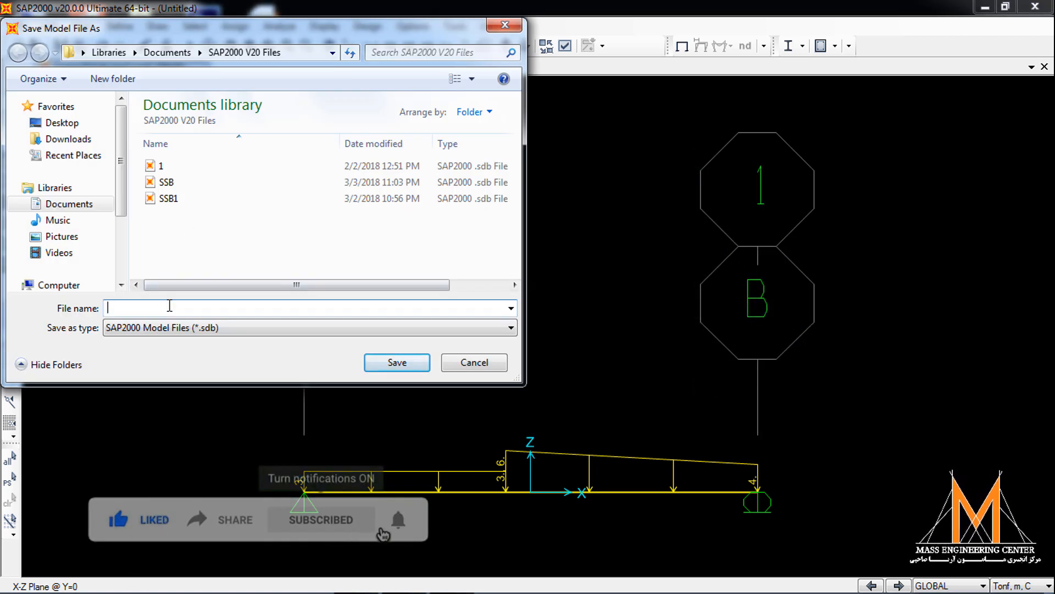
text(SSB2)
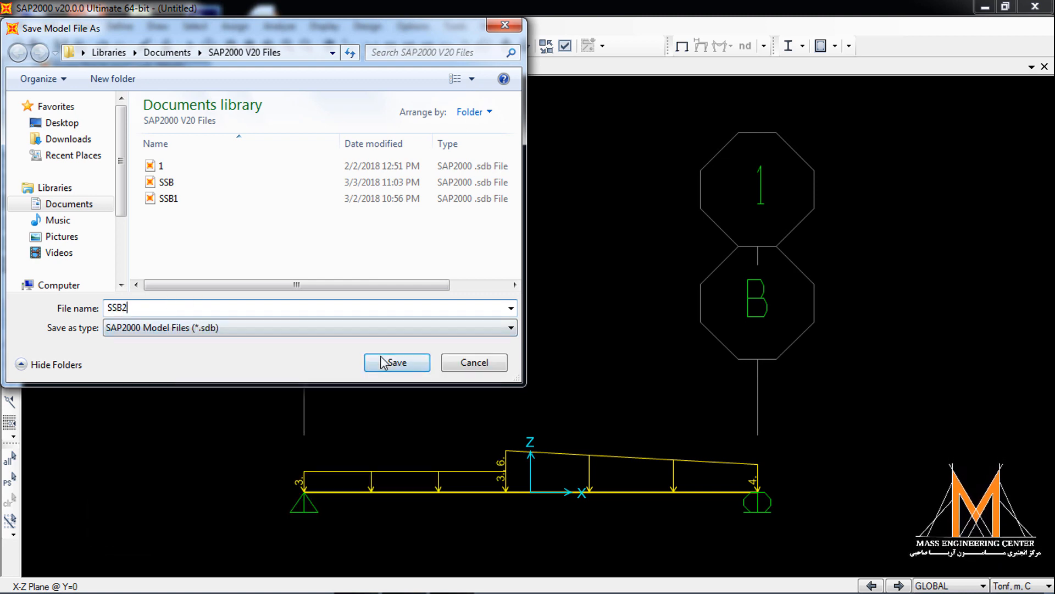
click(387, 365)
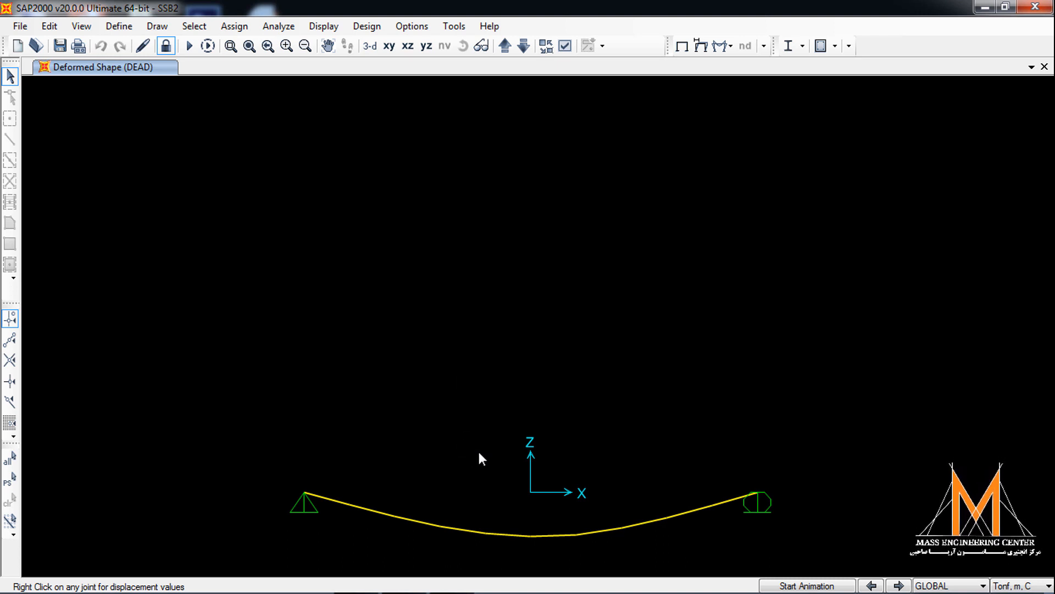
Play the animation of the beam's deformed shape under the DEAD load case, and stop it.
click(725, 47)
click(582, 548)
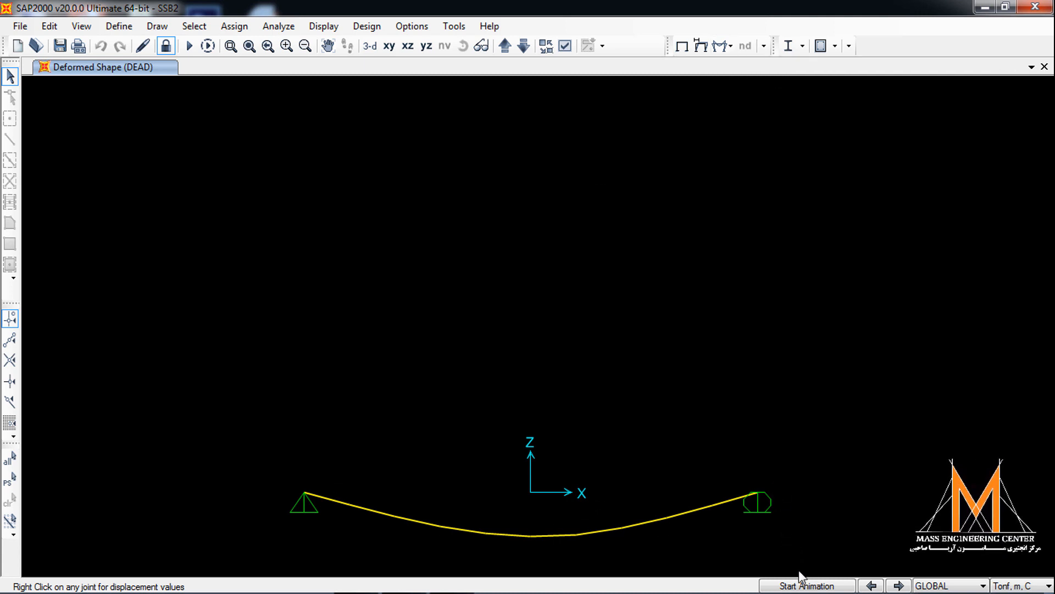
click(808, 586)
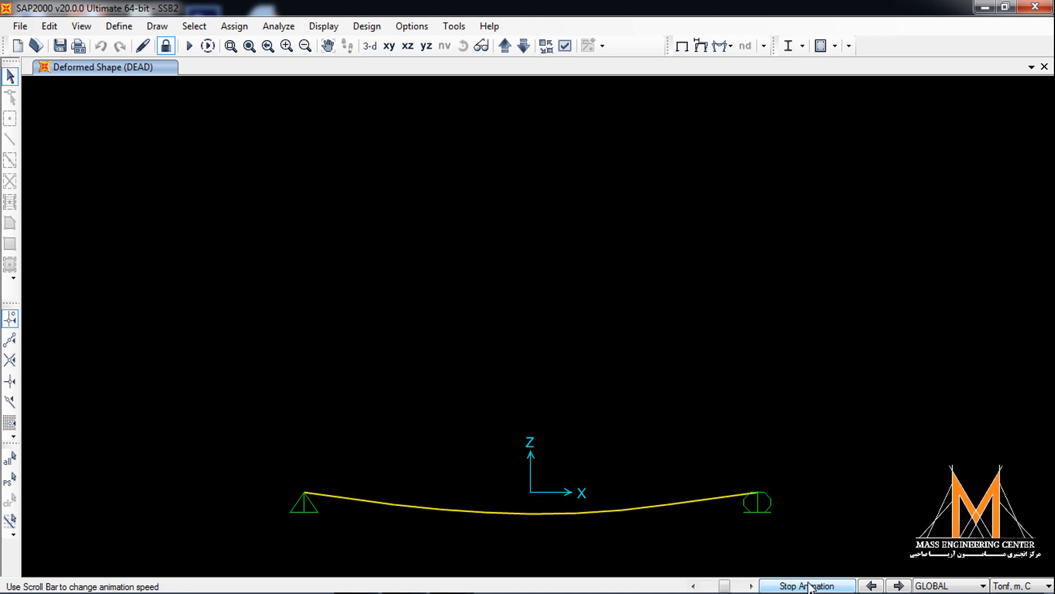
click(808, 586)
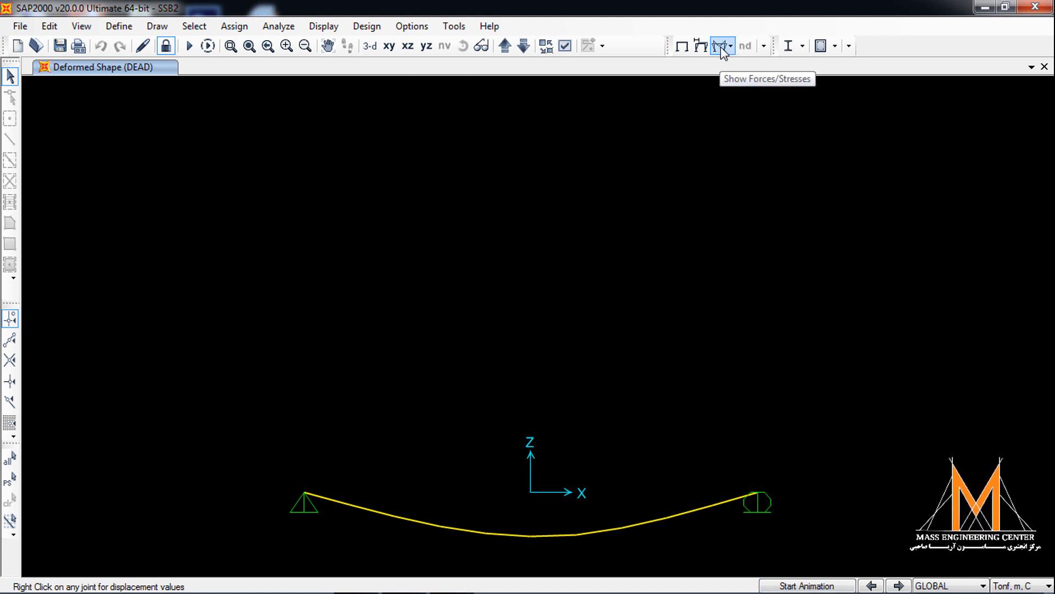
Display the joint reactions at the beam supports as arrows for the DEAD load case.
click(720, 48)
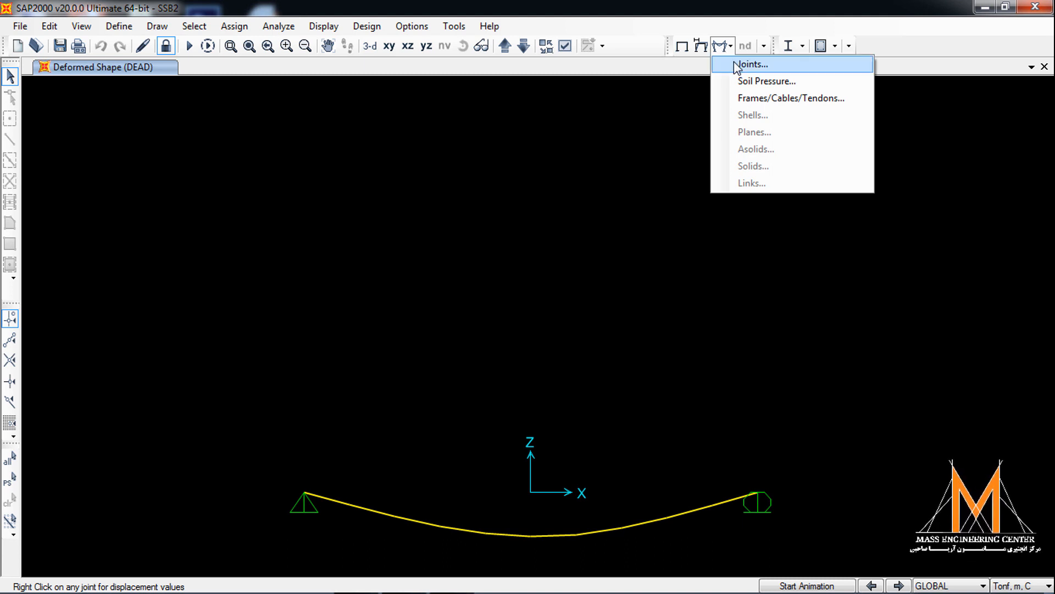
click(739, 65)
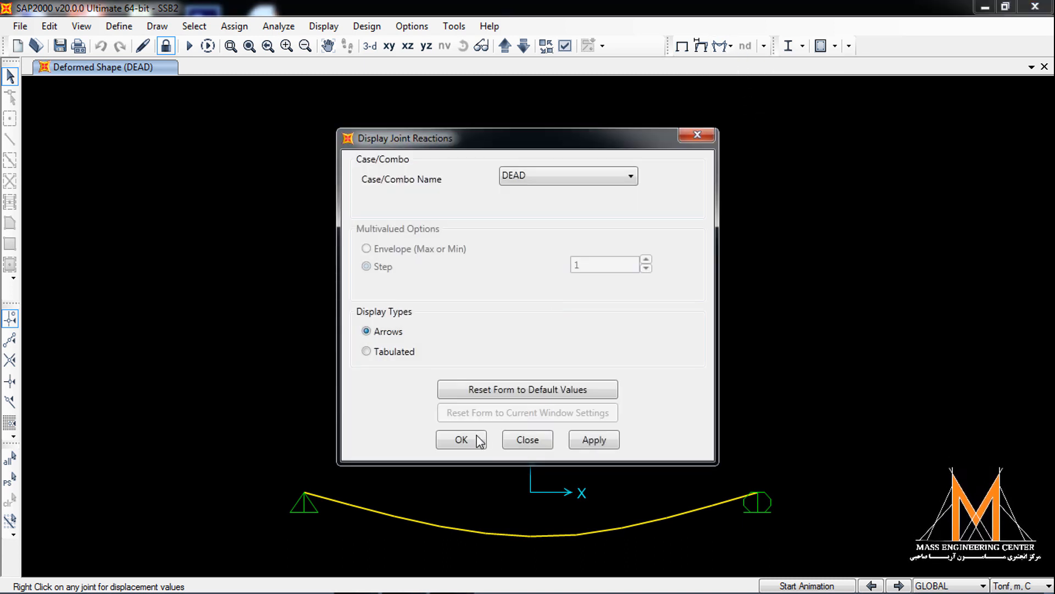
click(478, 439)
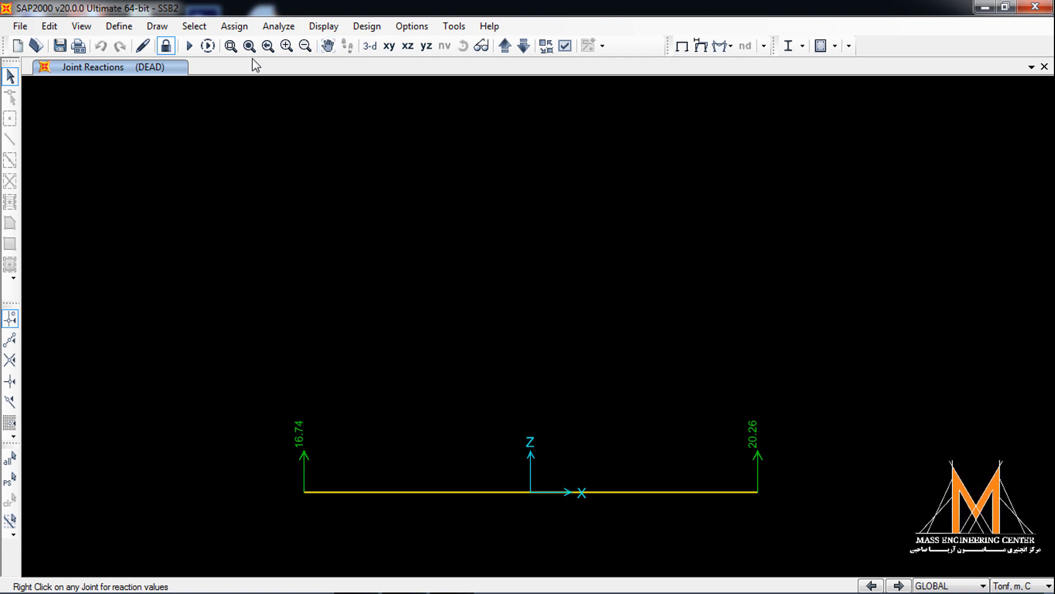
click(333, 31)
mouse_move(483, 214)
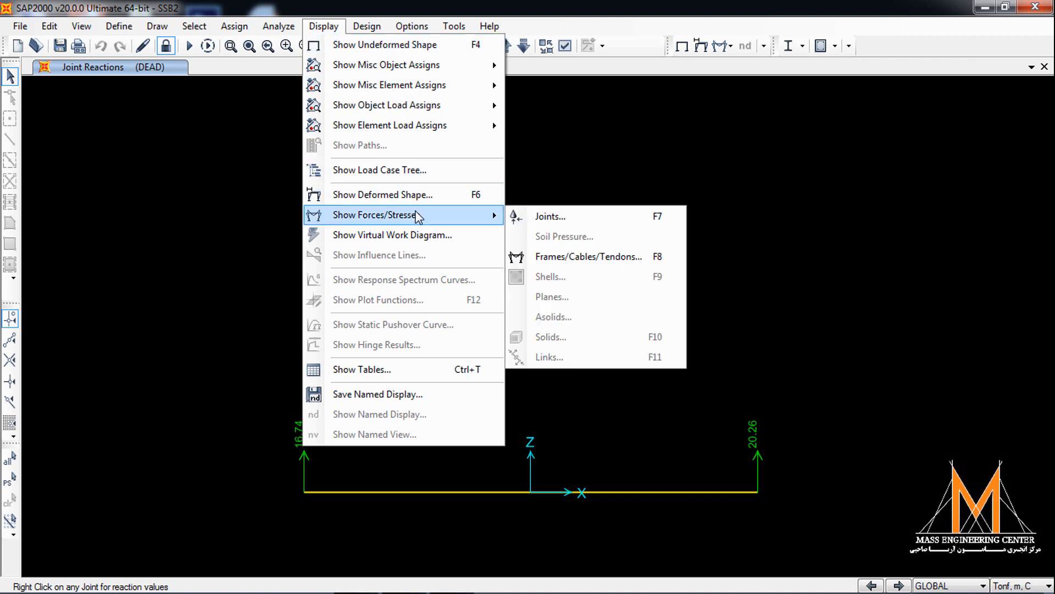
click(549, 217)
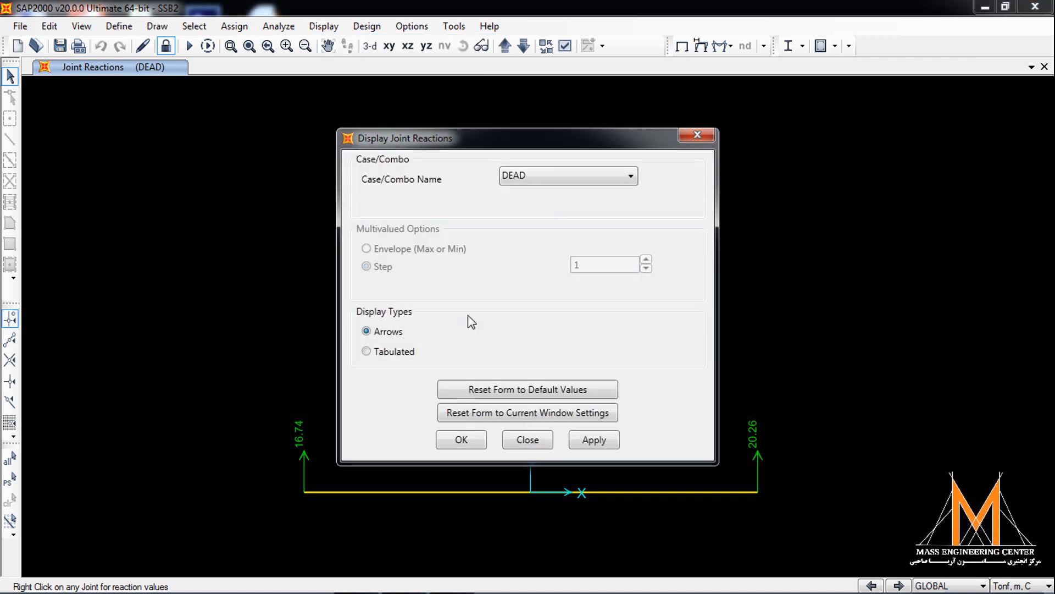
click(474, 444)
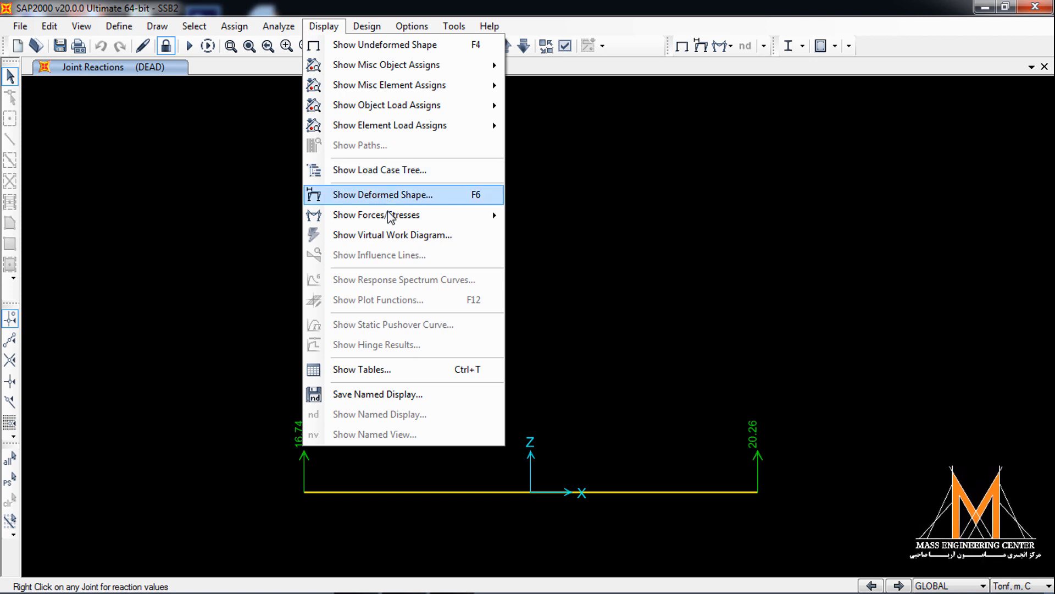
Display the beam's Shear 2-2 force diagram for the DEAD case, filled and with automatic scaling.
mouse_move(390, 215)
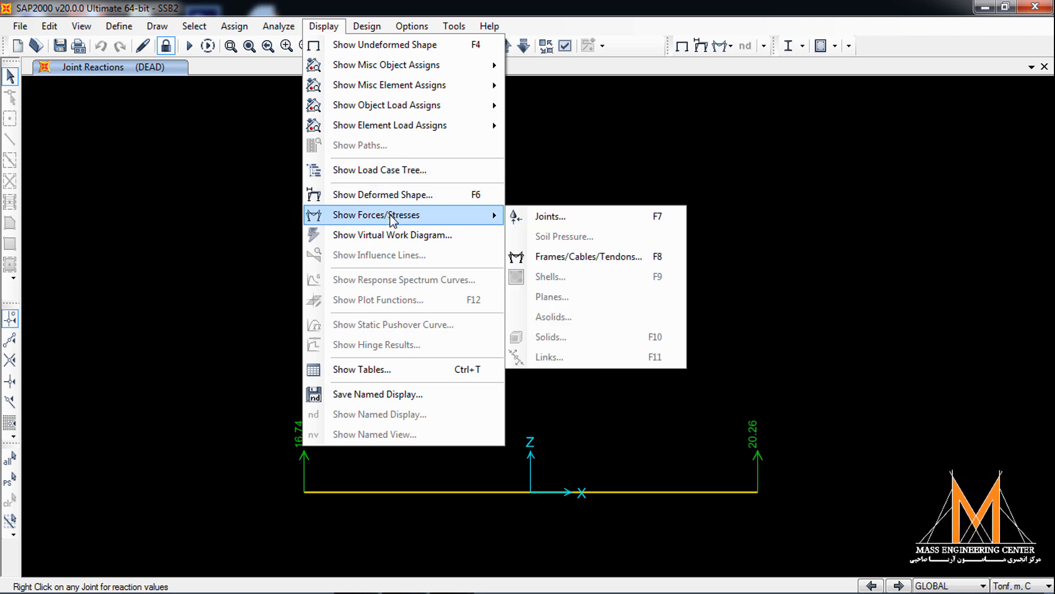
click(589, 258)
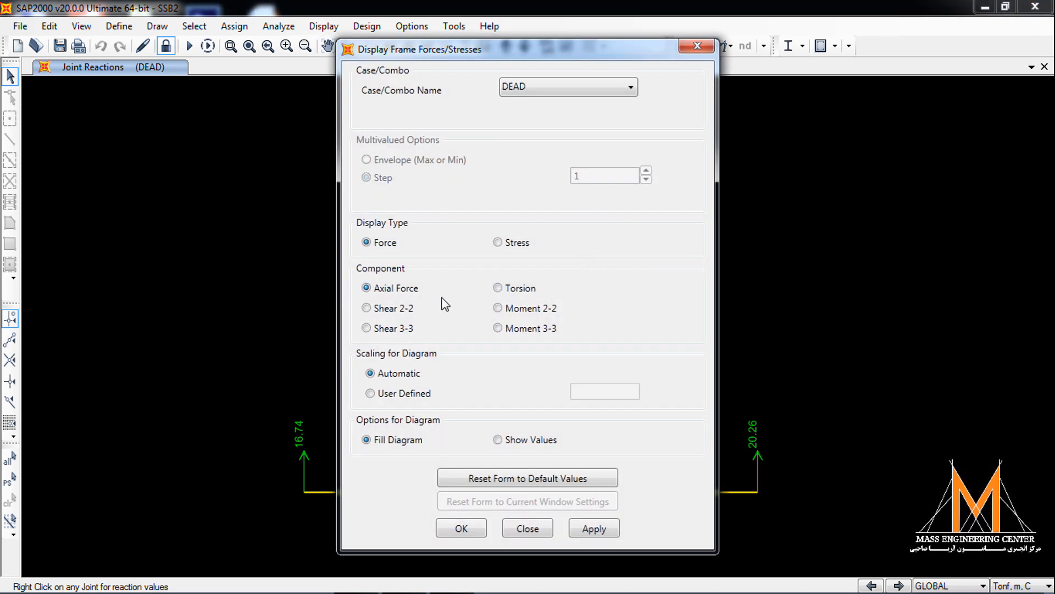
drag(480, 55, 816, 25)
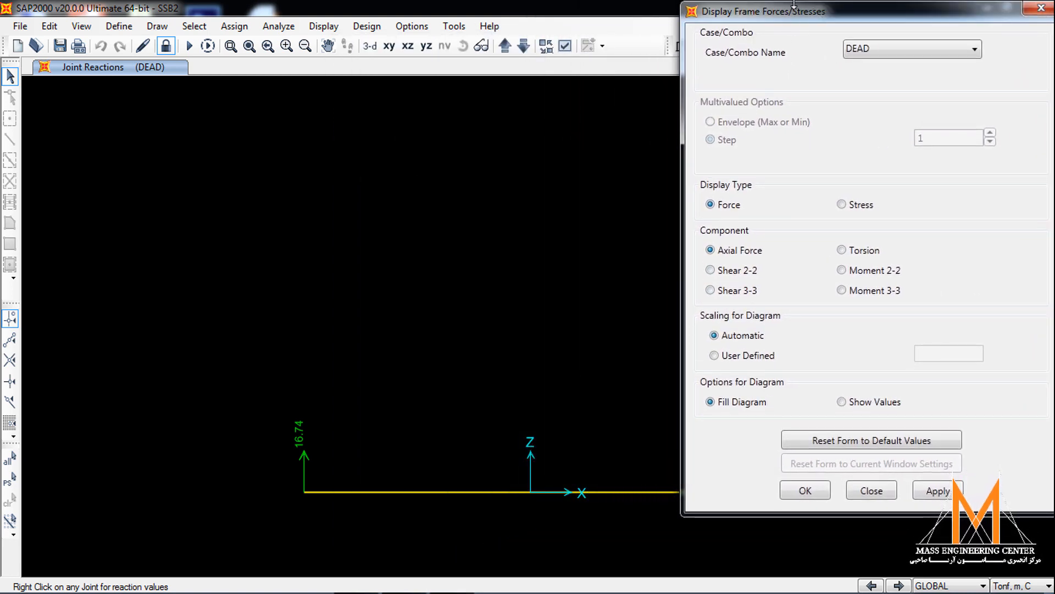
click(735, 271)
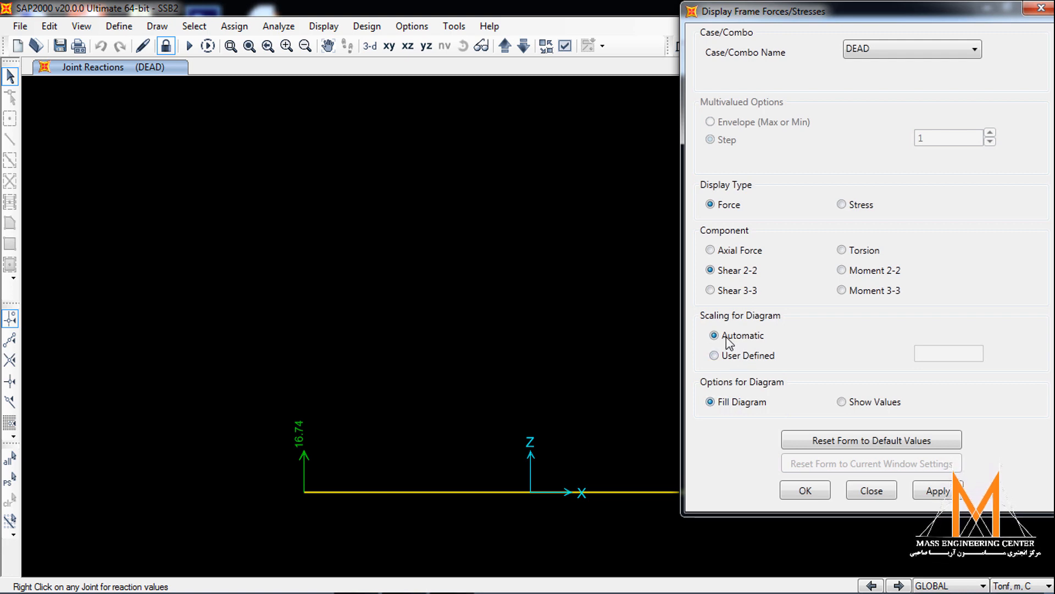
click(938, 490)
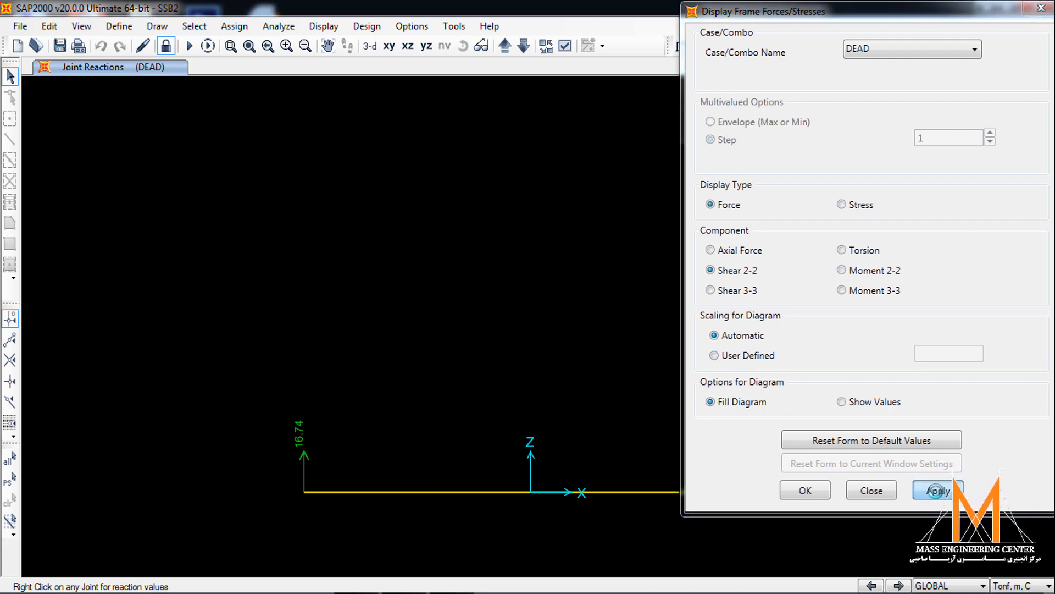
click(804, 490)
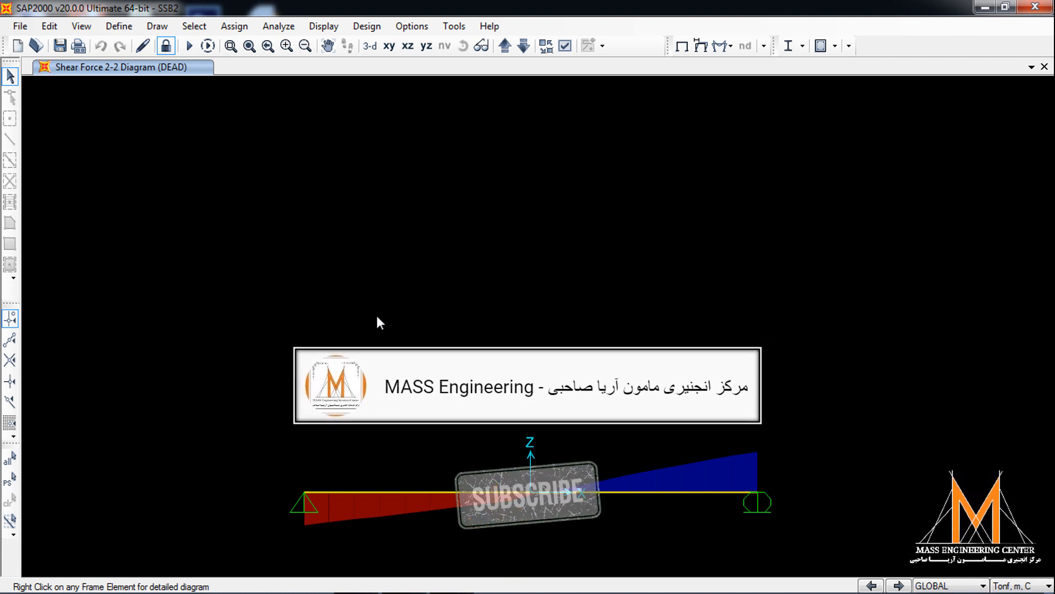
Redisplay the beam's filled Shear 2-2 force diagram for the DEAD case with a user-defined scale of -0.05.
click(324, 26)
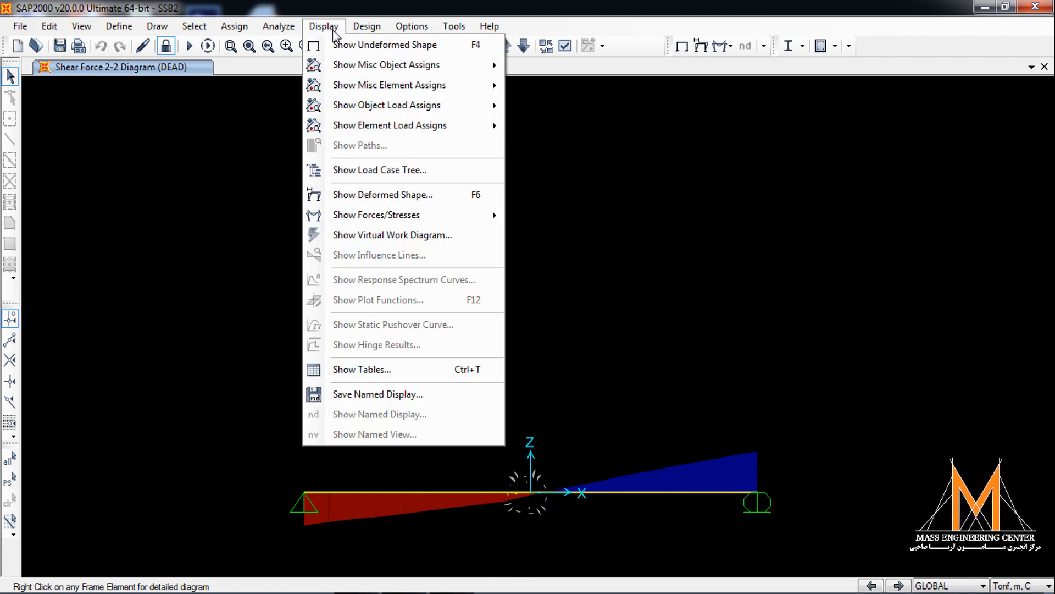
mouse_move(448, 214)
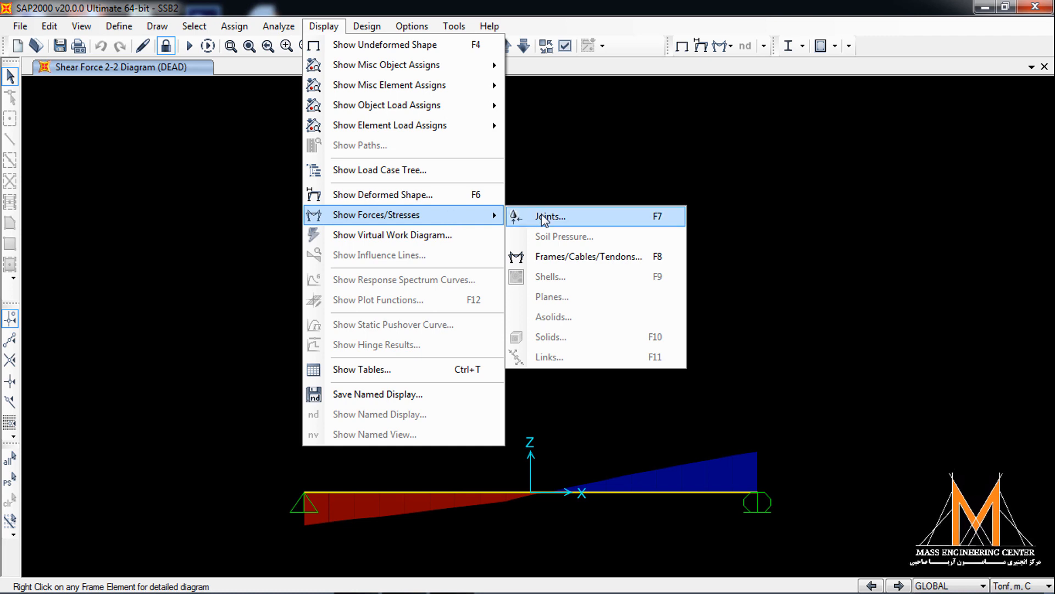
click(564, 263)
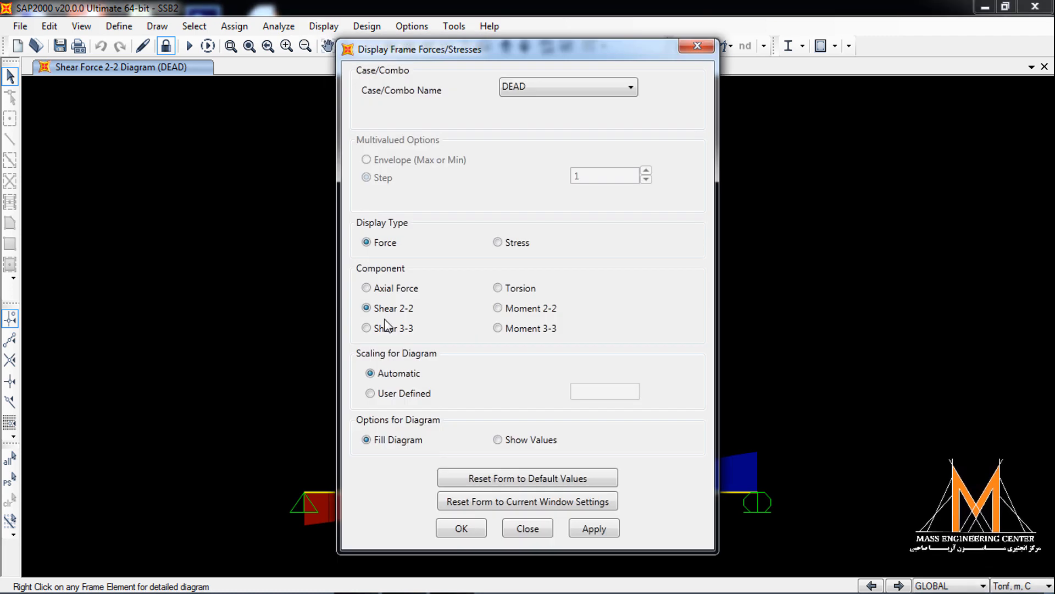
click(412, 398)
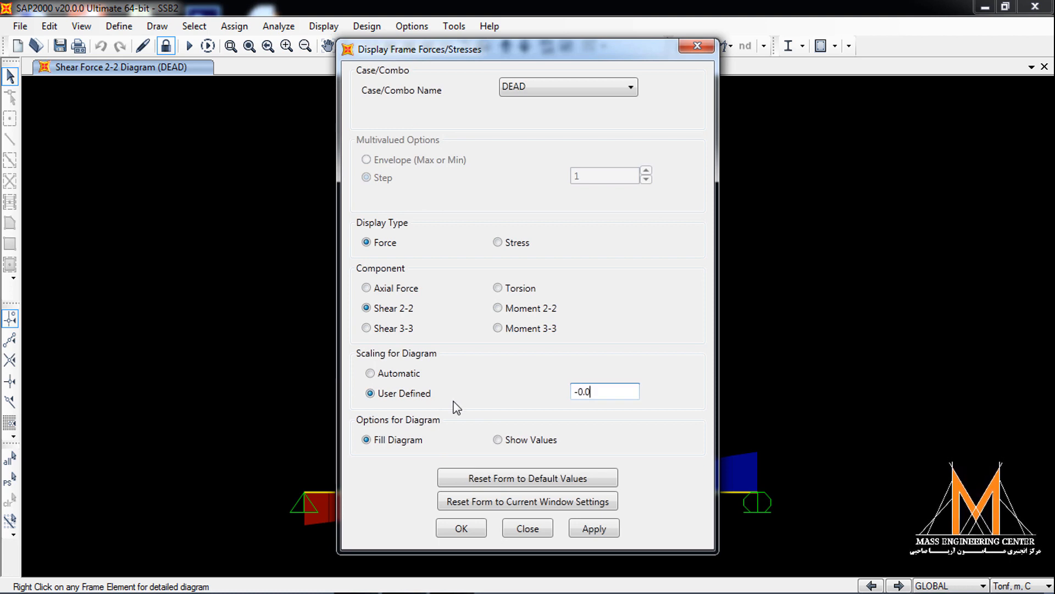
click(584, 529)
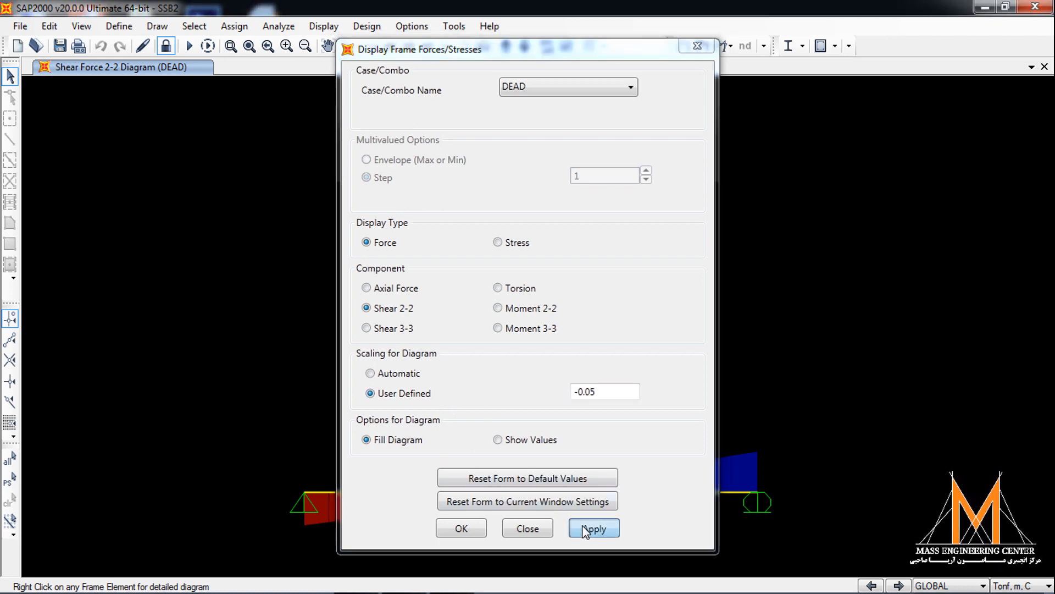
click(459, 528)
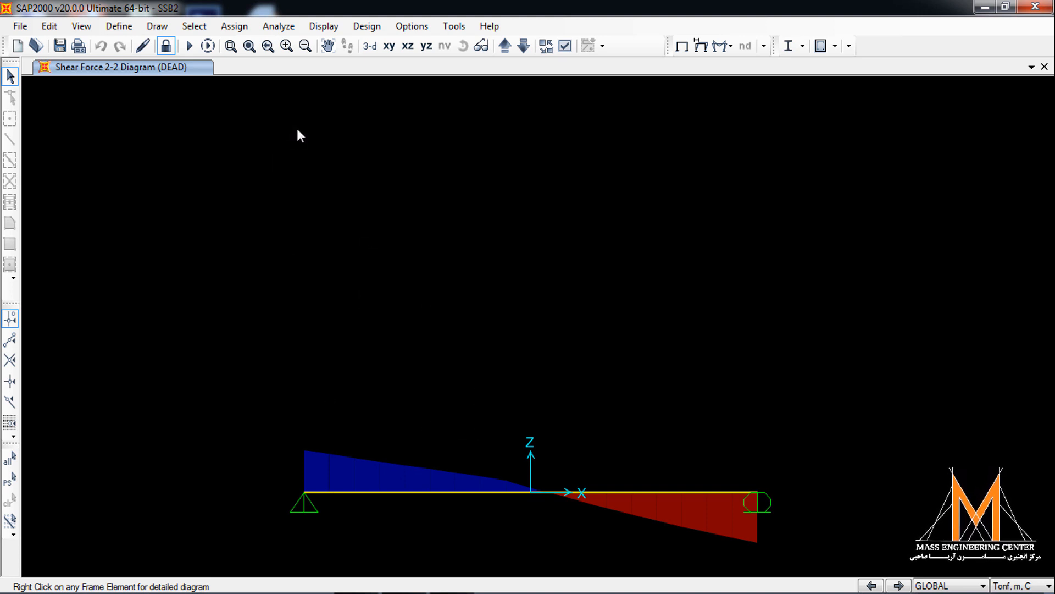
Display the beam's filled Moment 3-3 diagram for the DEAD case, using a user-defined scale of -0.05.
click(326, 27)
mouse_move(428, 219)
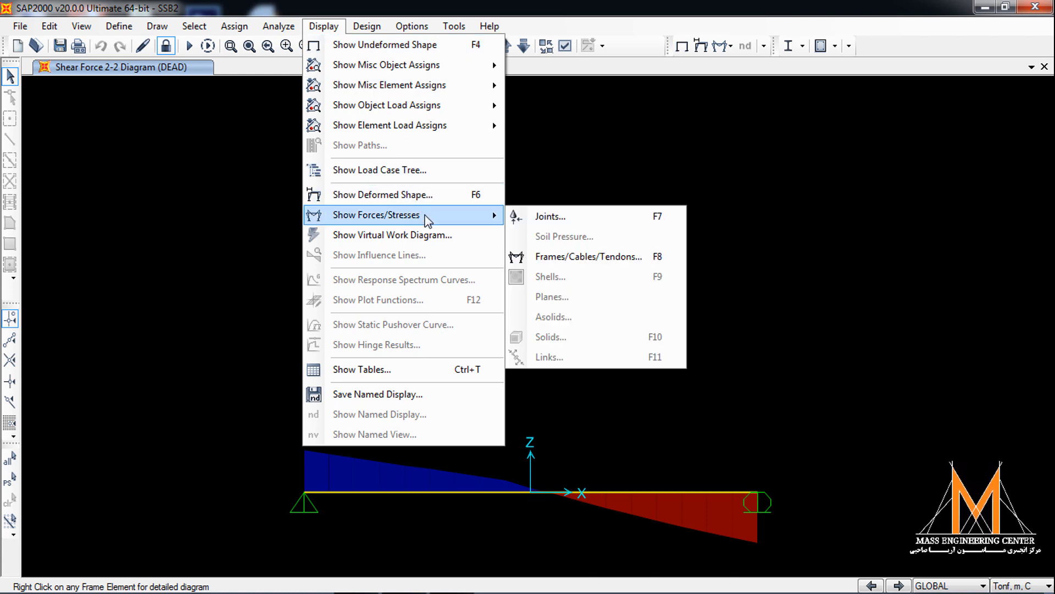
click(566, 258)
click(547, 329)
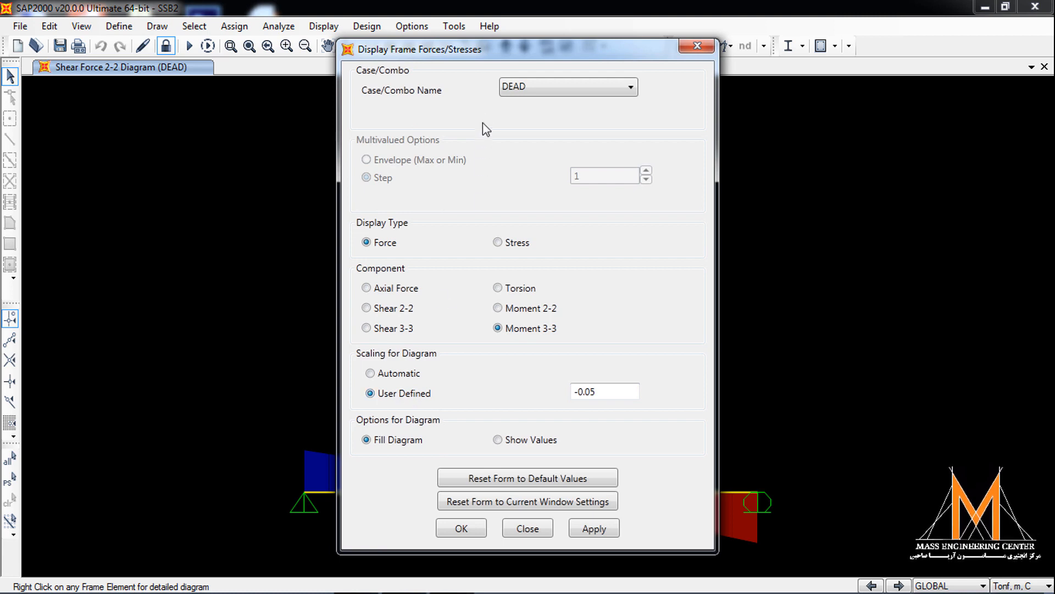
drag(484, 49, 790, 24)
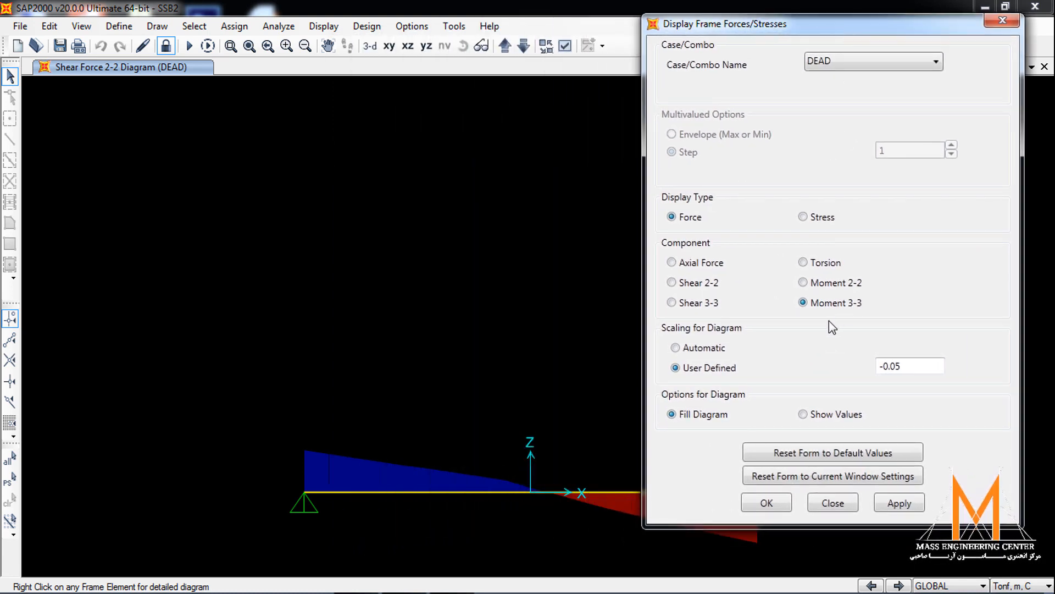
double_click(882, 366)
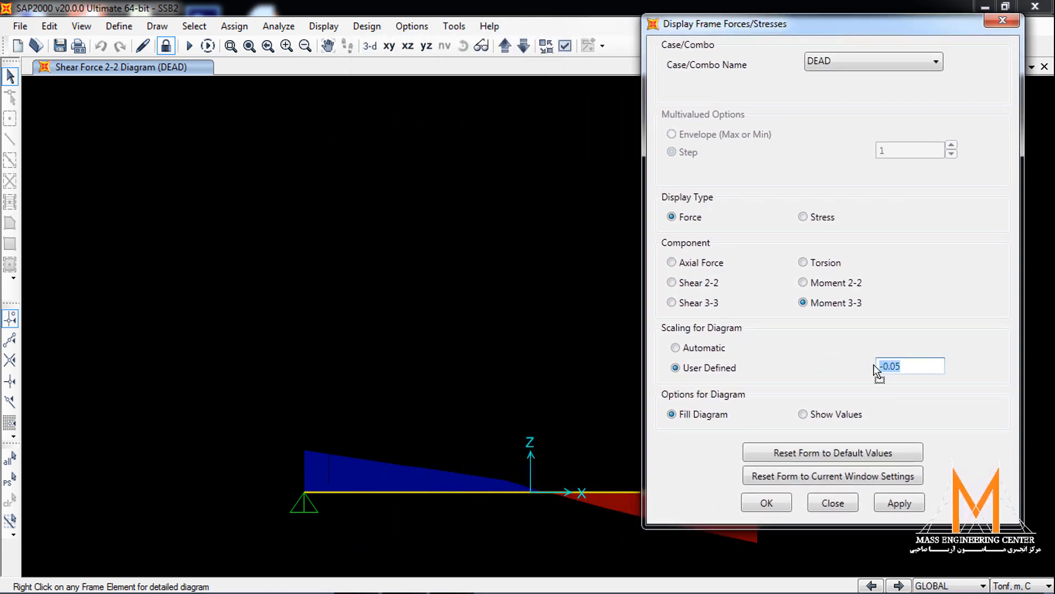
click(887, 500)
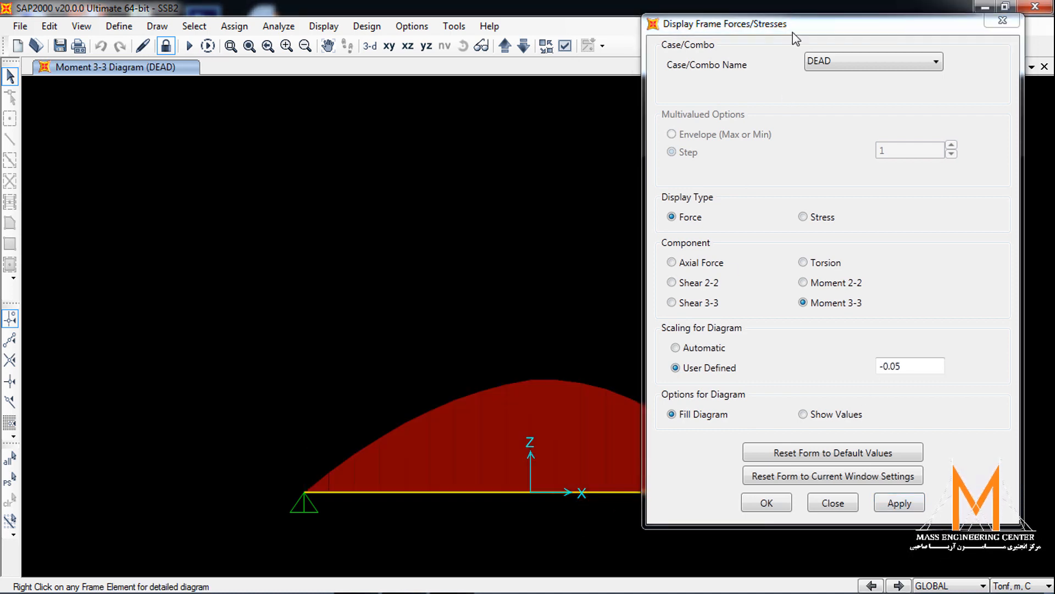
Switch the Moment 3-3 diagram's scaling to automatic and apply it to the display.
mouse_move(796, 34)
mouse_down()
mouse_move(913, 31)
mouse_move(785, 28)
mouse_up()
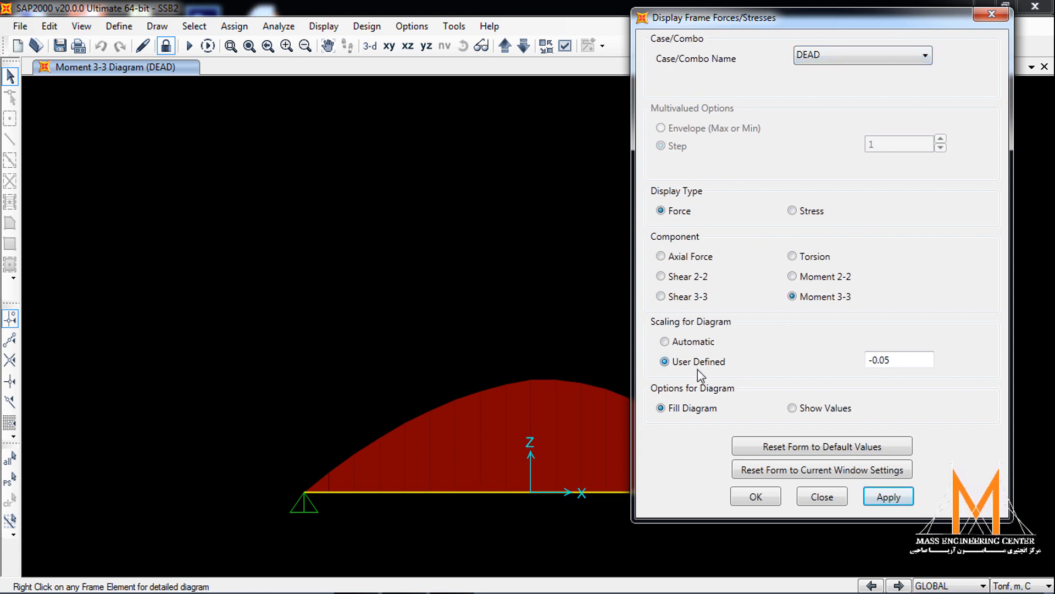
click(689, 342)
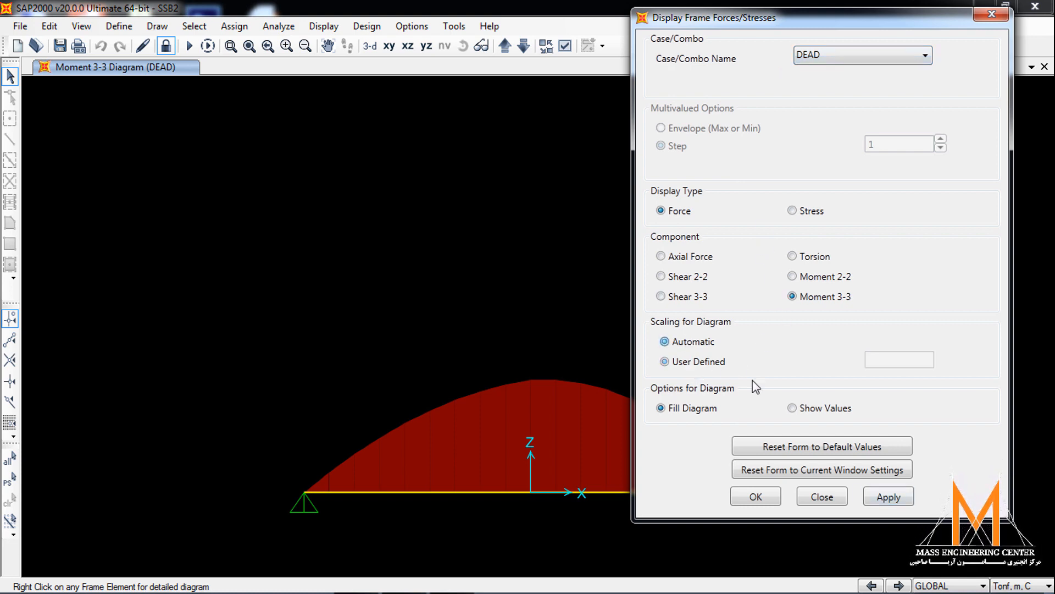
click(882, 497)
click(742, 498)
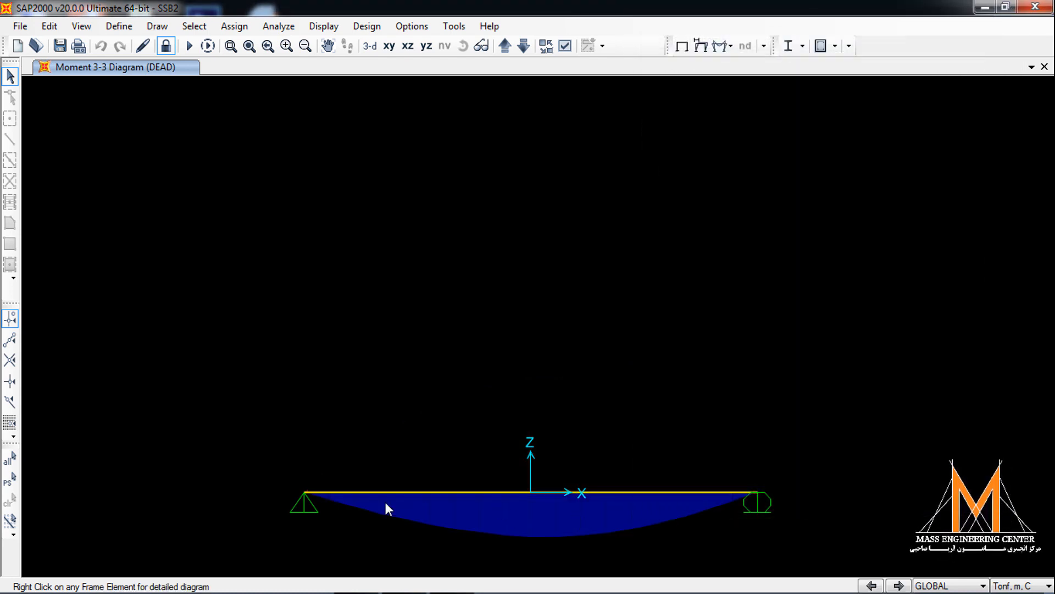
Enable the Model-Alive feature and accept unlocking the model.
mouse_move(465, 498)
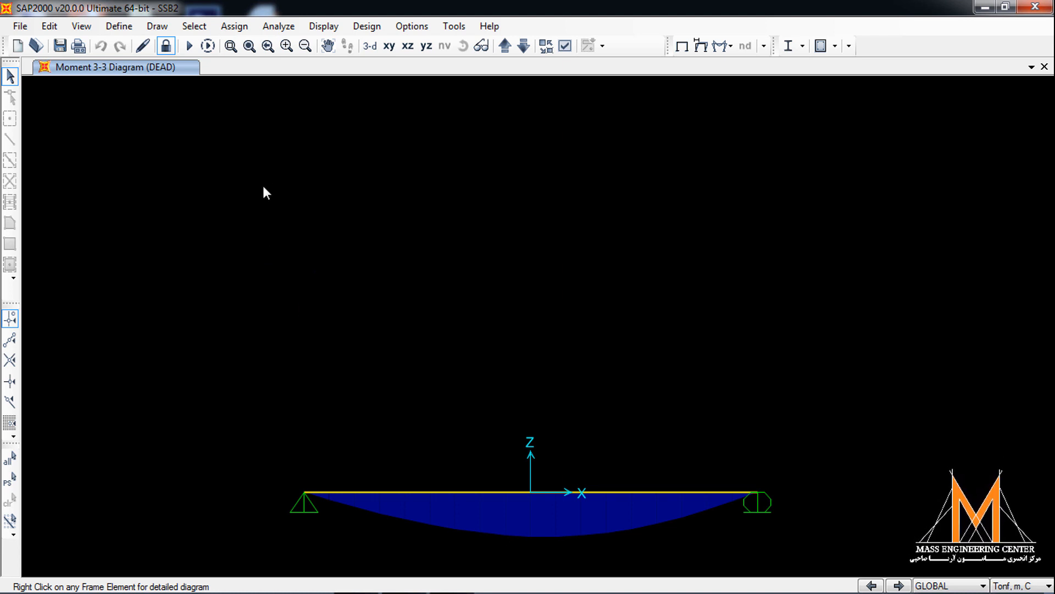
click(206, 48)
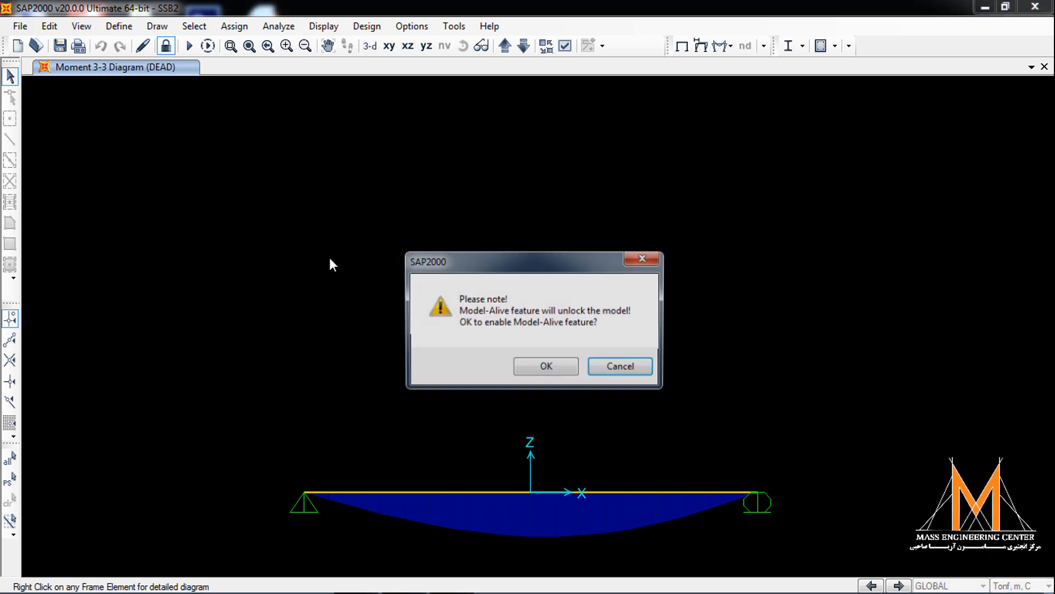
click(548, 367)
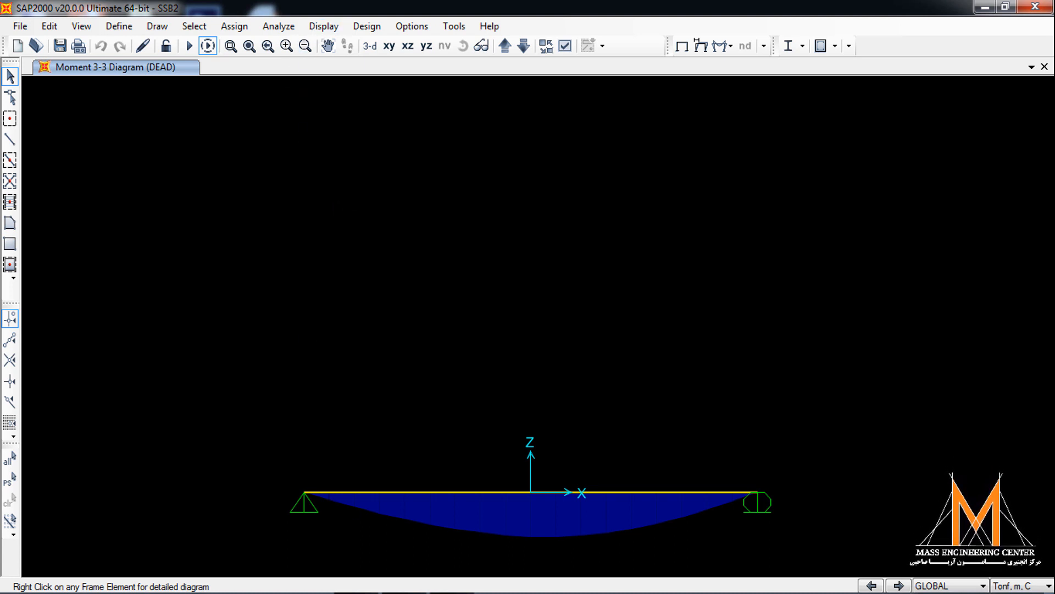
Select the beam and set its first two trapezoidal distributed load values to 4 tonf/m for the DEAD pattern.
drag(481, 413, 413, 477)
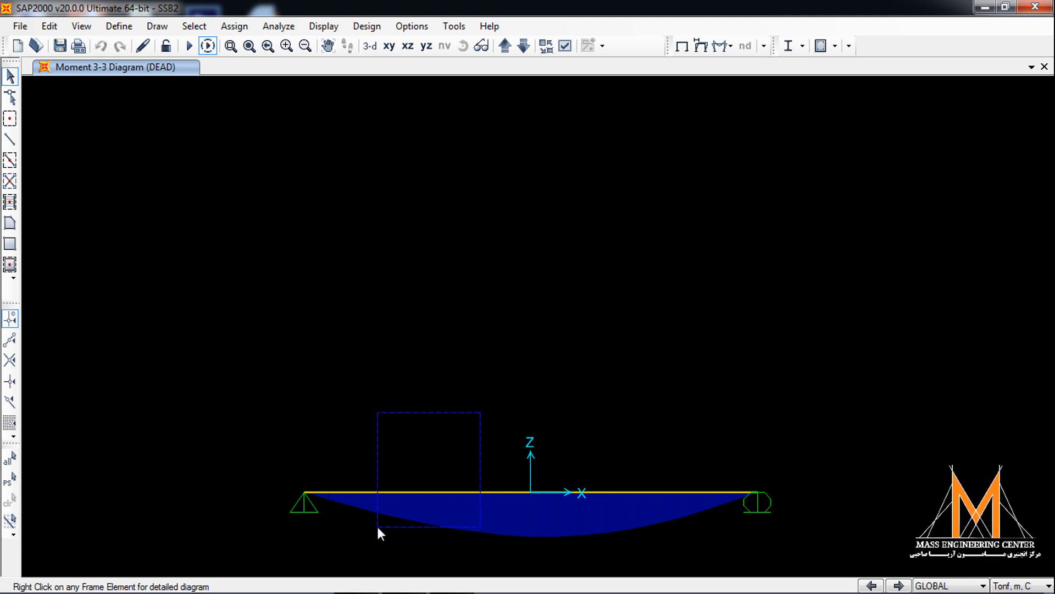
drag(377, 525, 380, 536)
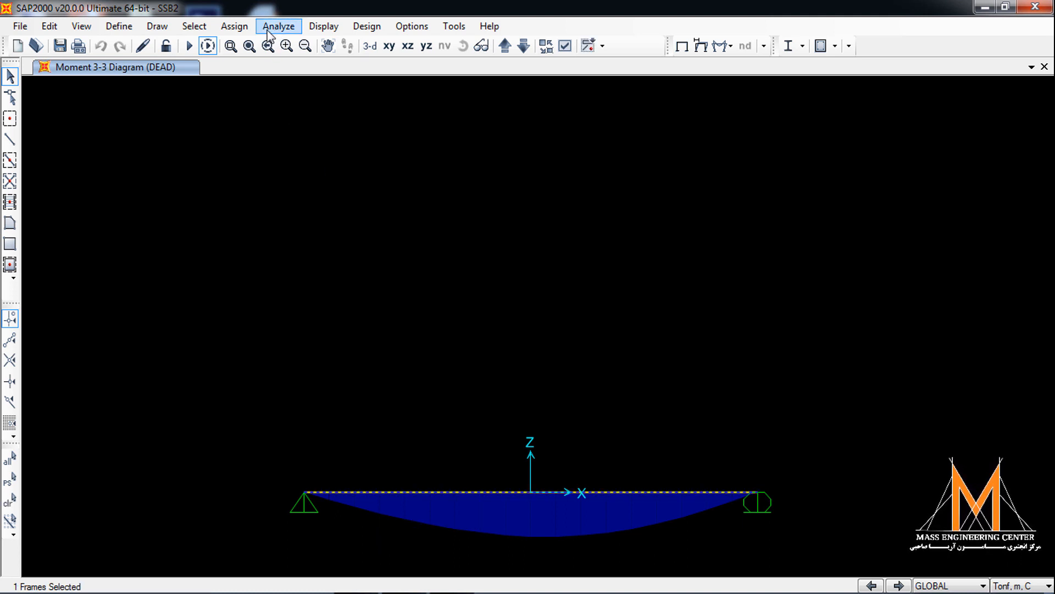
click(246, 32)
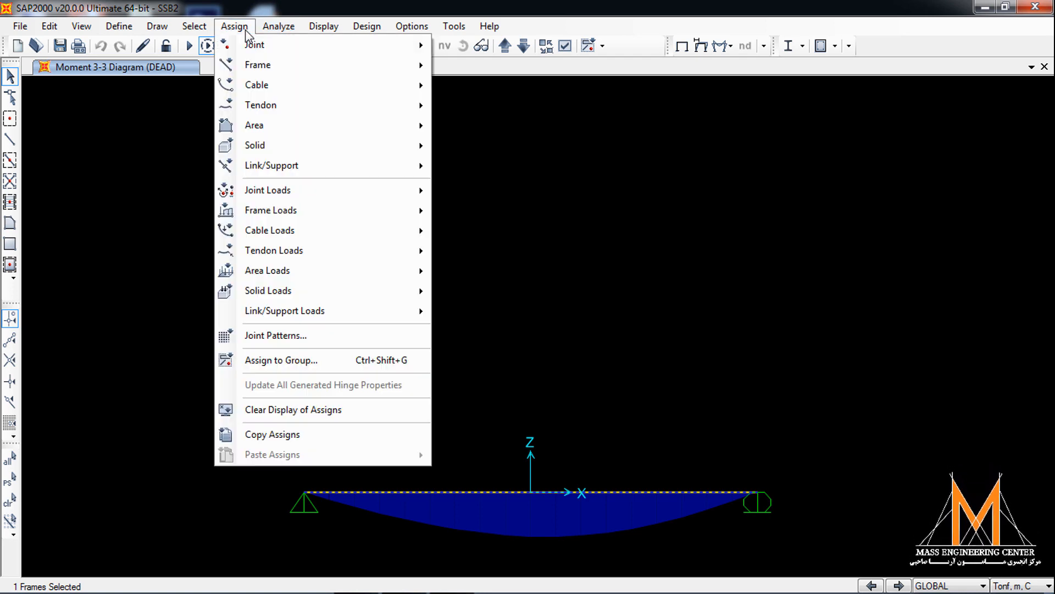
mouse_move(311, 213)
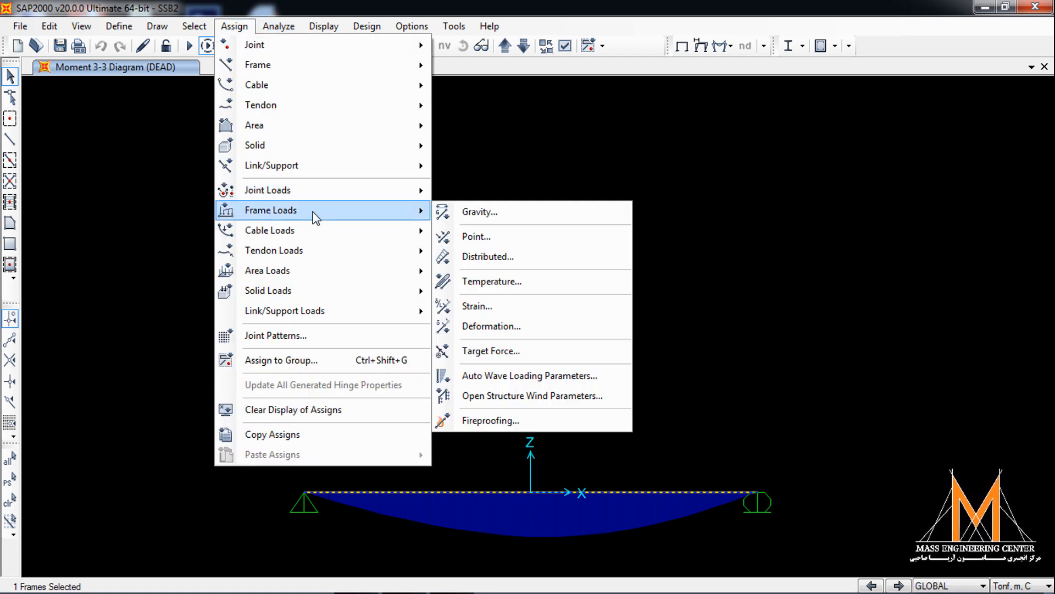
click(476, 258)
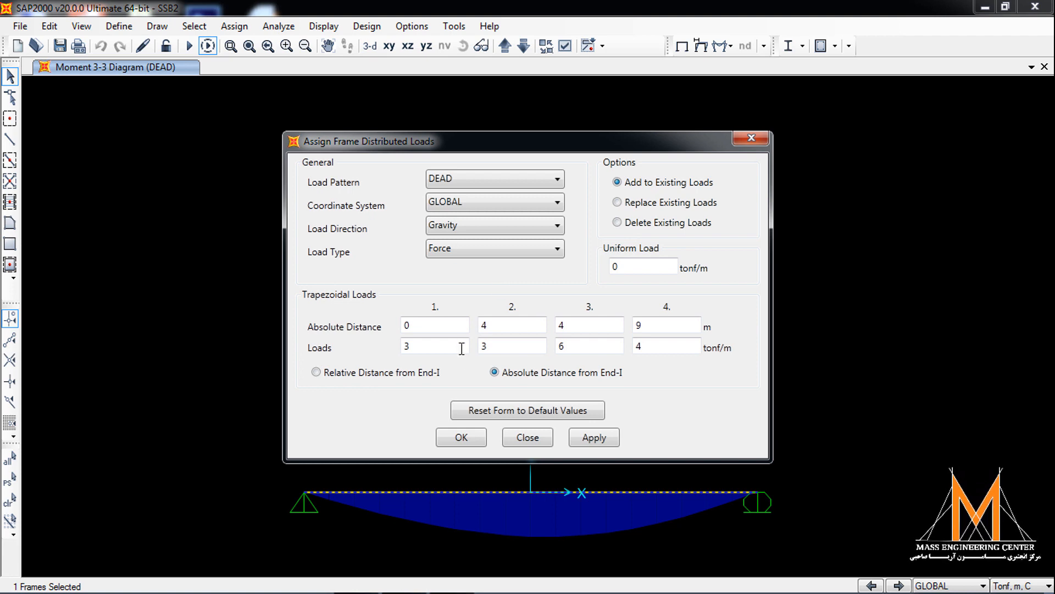
click(411, 347)
text(4)
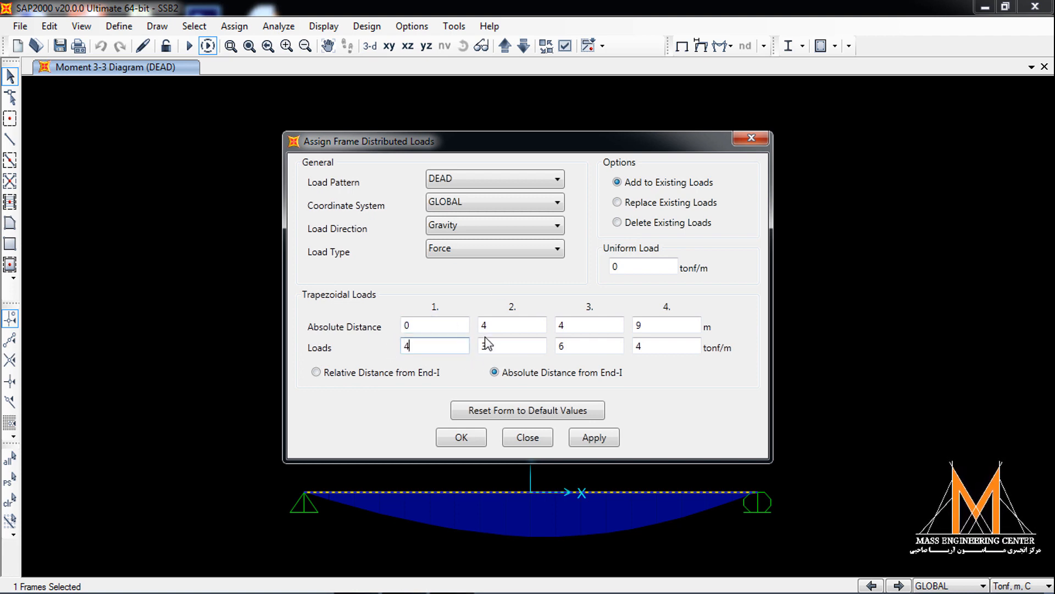
click(503, 343)
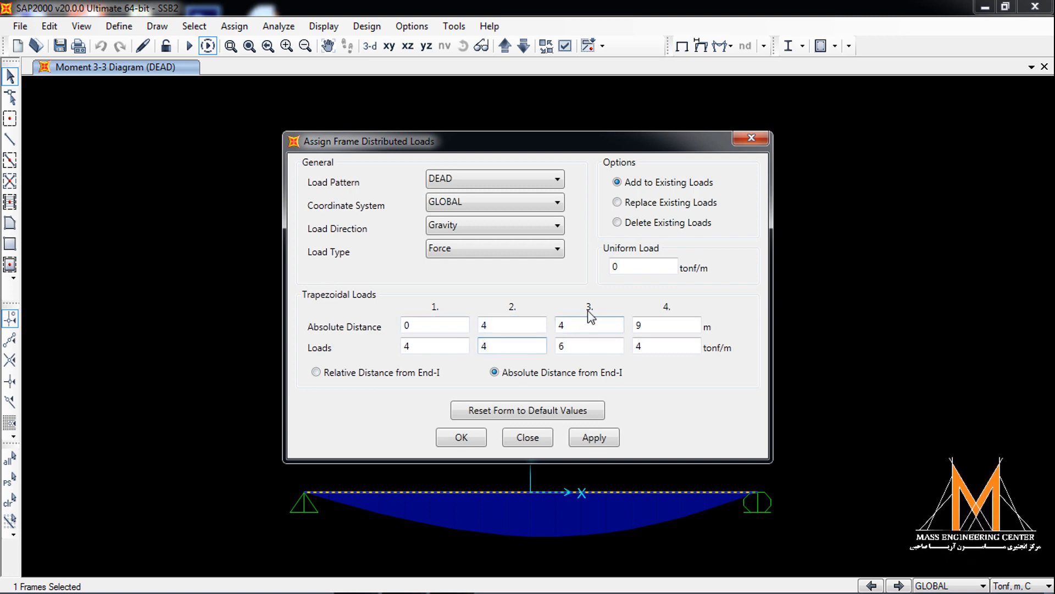
Assign the trapezoidal DEAD load to the beam with the option to replace existing loads.
click(640, 203)
drag(542, 141, 608, 92)
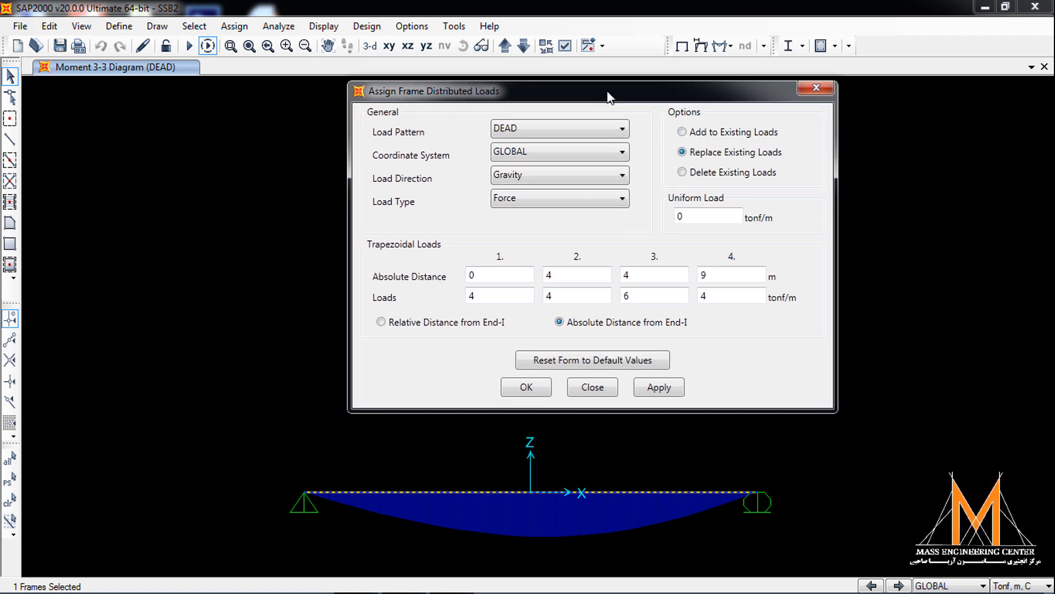
click(639, 277)
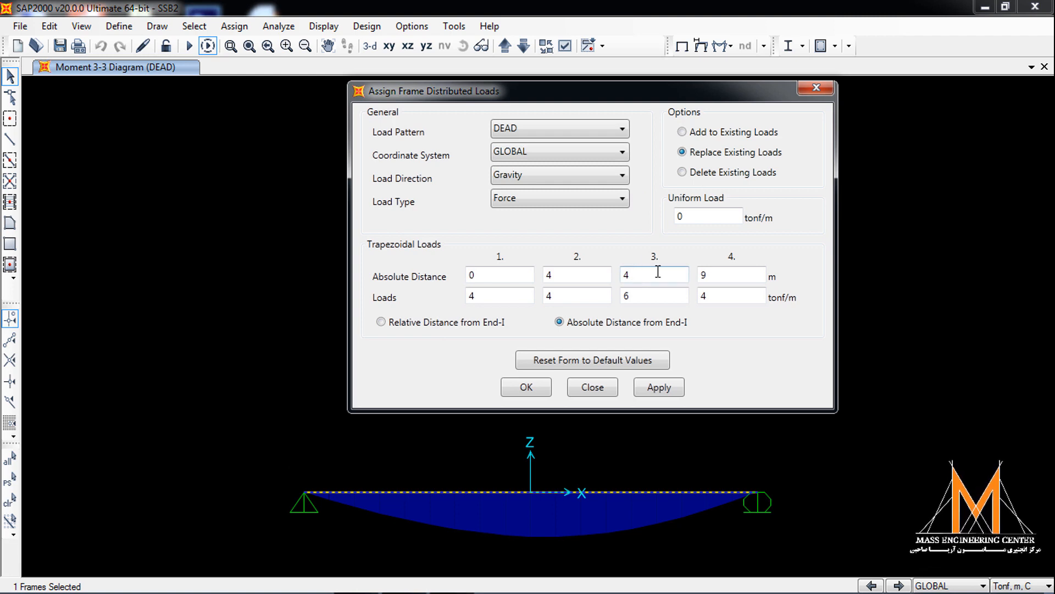
click(641, 296)
click(707, 297)
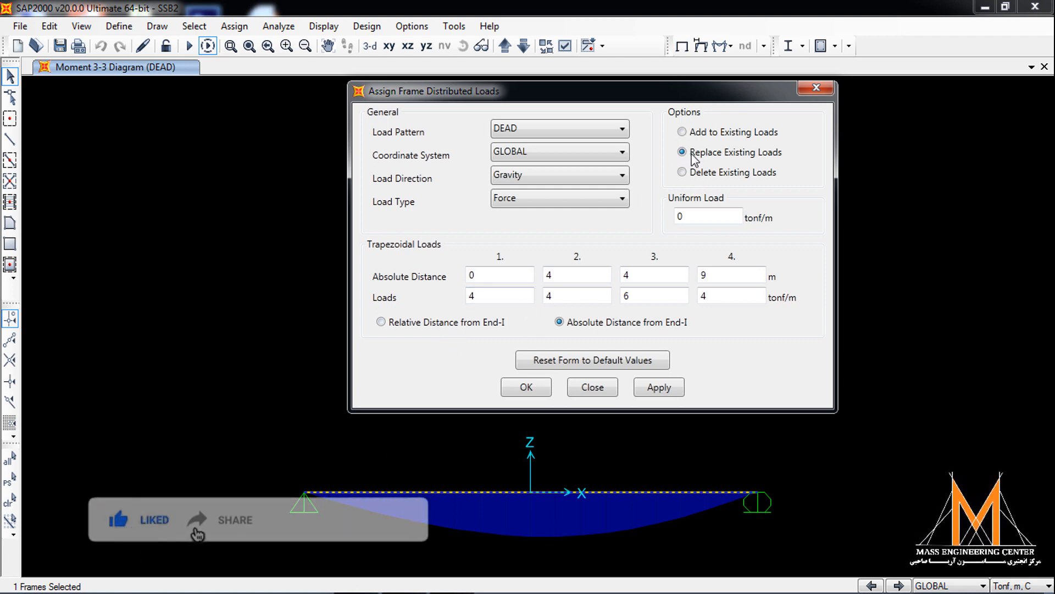
click(659, 388)
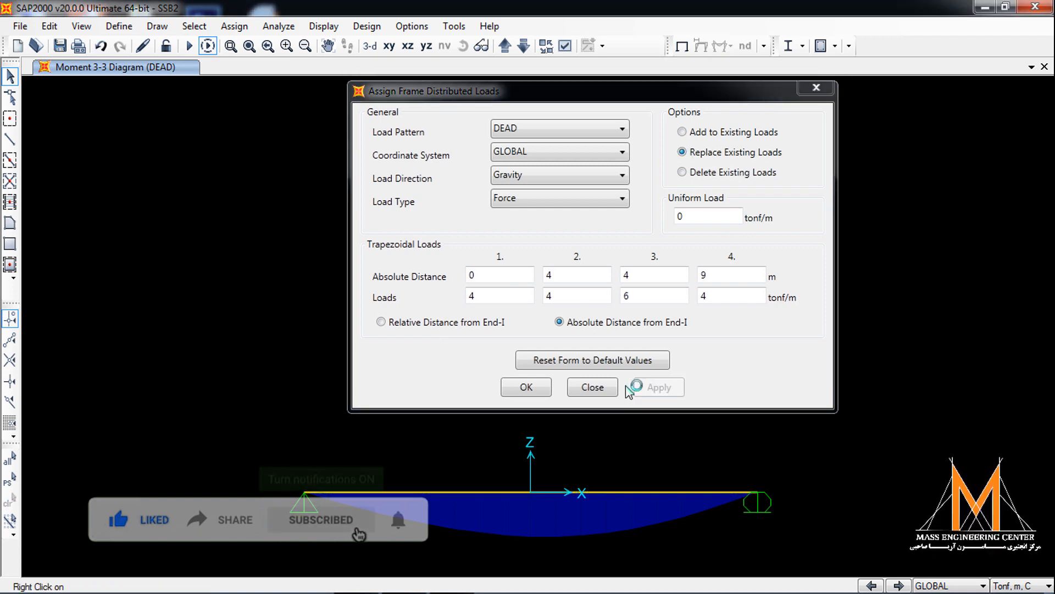
click(527, 387)
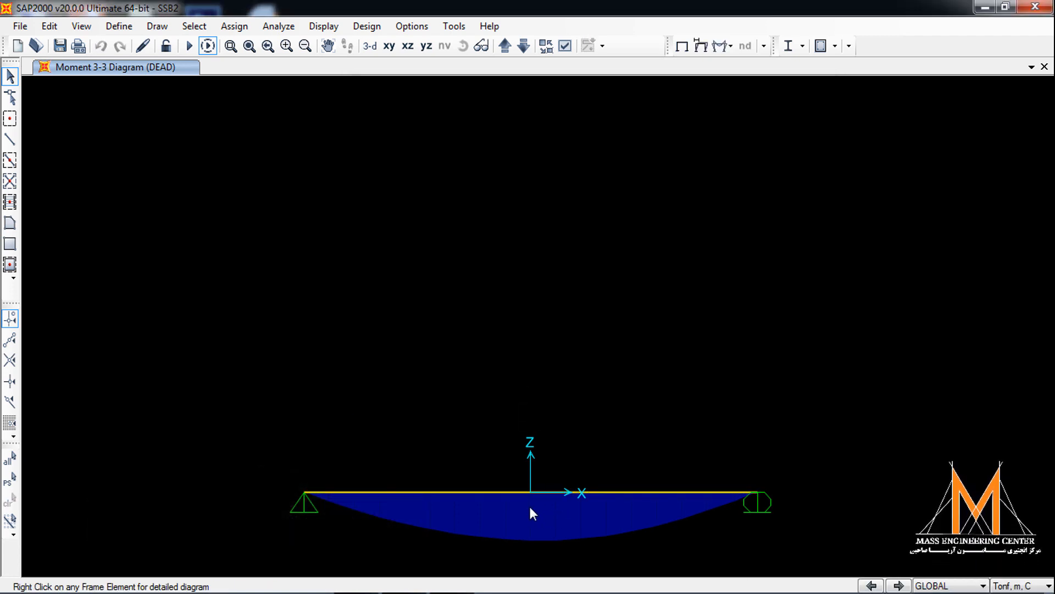
Display the beam's Moment 3-3 diagram for the DEAD case with values shown instead of a filled diagram.
click(324, 26)
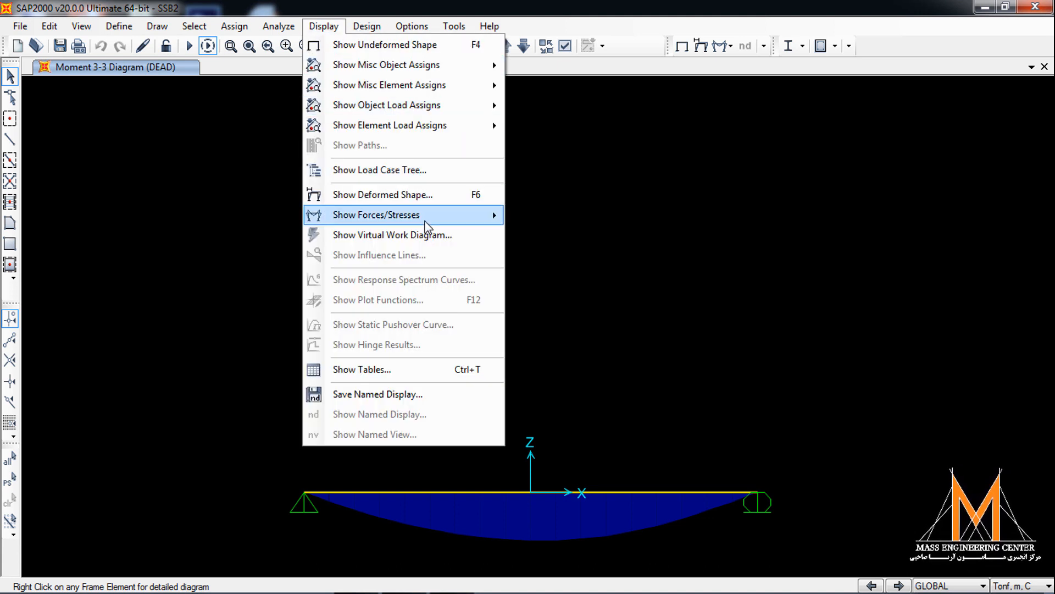
mouse_move(494, 217)
click(561, 257)
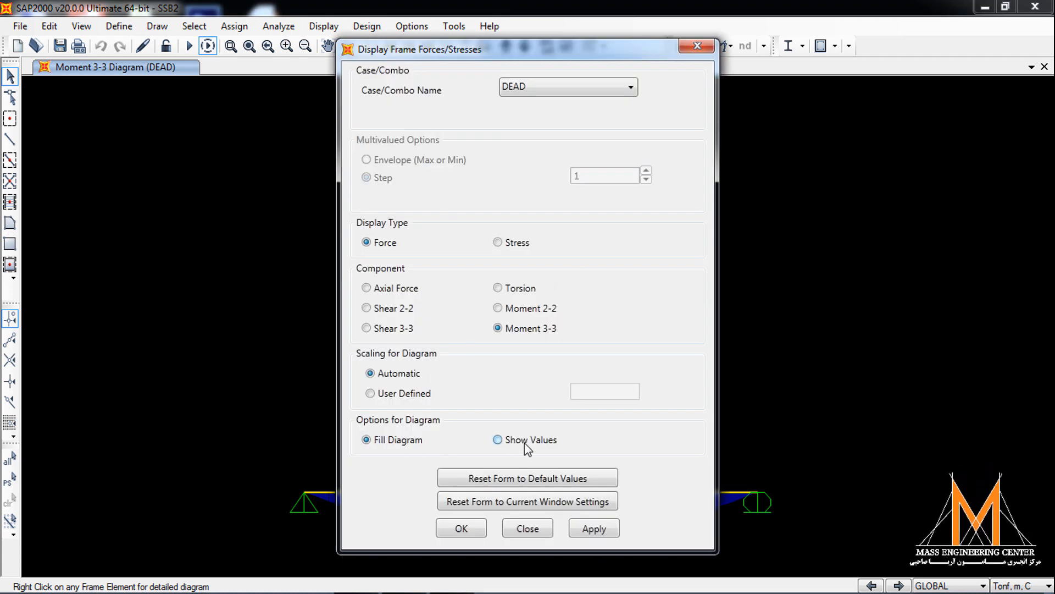
click(525, 443)
click(589, 527)
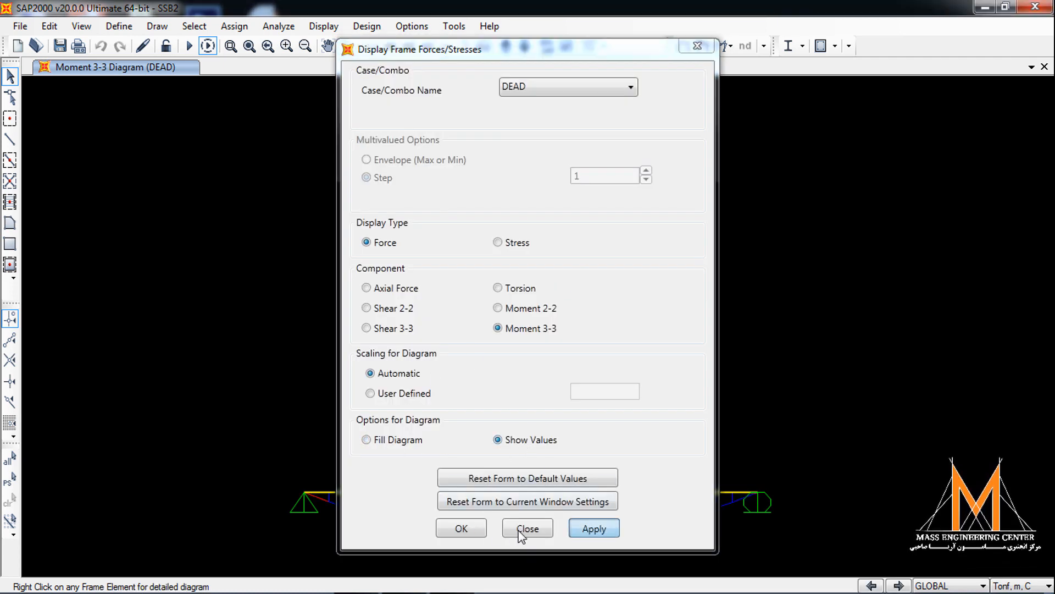
click(526, 529)
scroll(527, 544, up, 2)
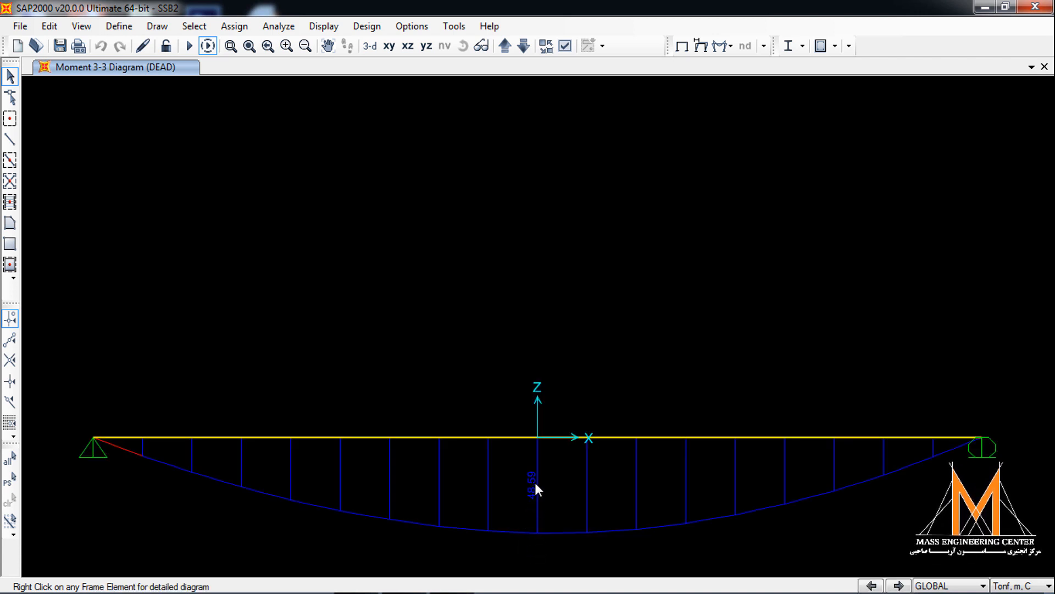
Display the beam's span loading forces for the DEAD load pattern, with joint loads and span loading values shown.
click(324, 27)
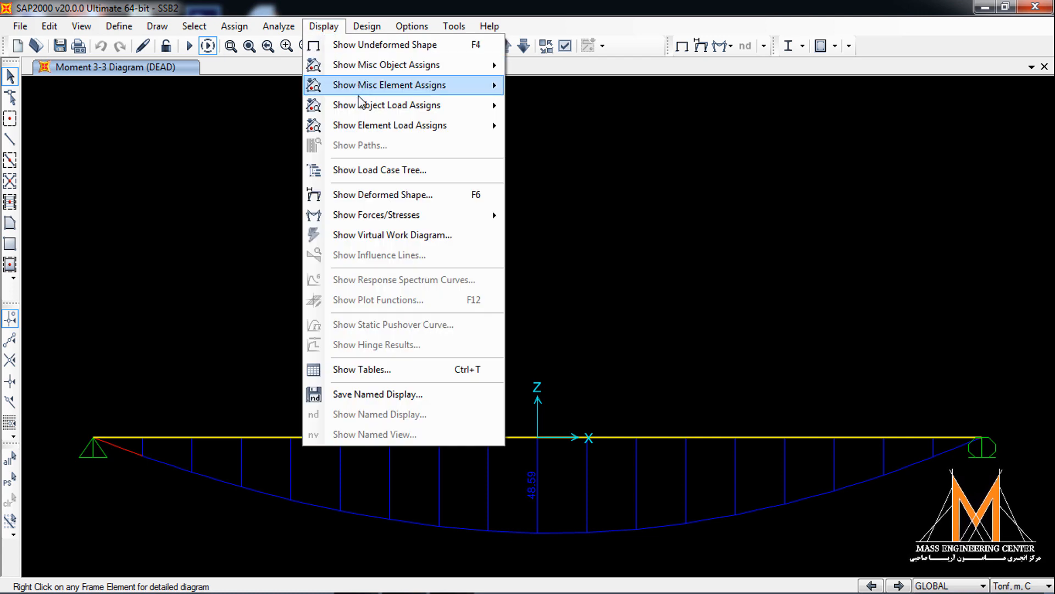
mouse_move(371, 109)
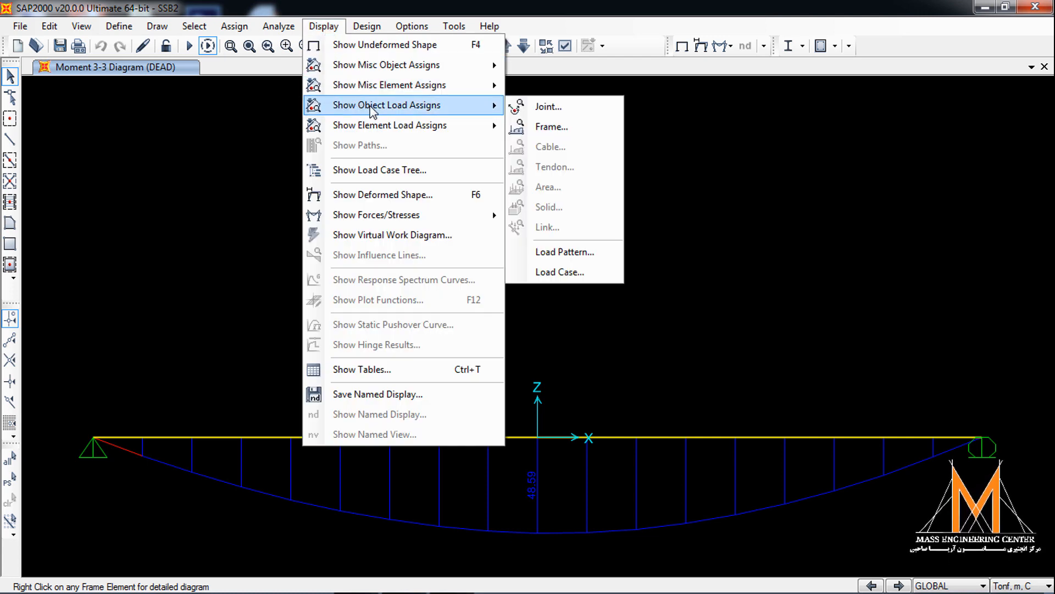
click(547, 128)
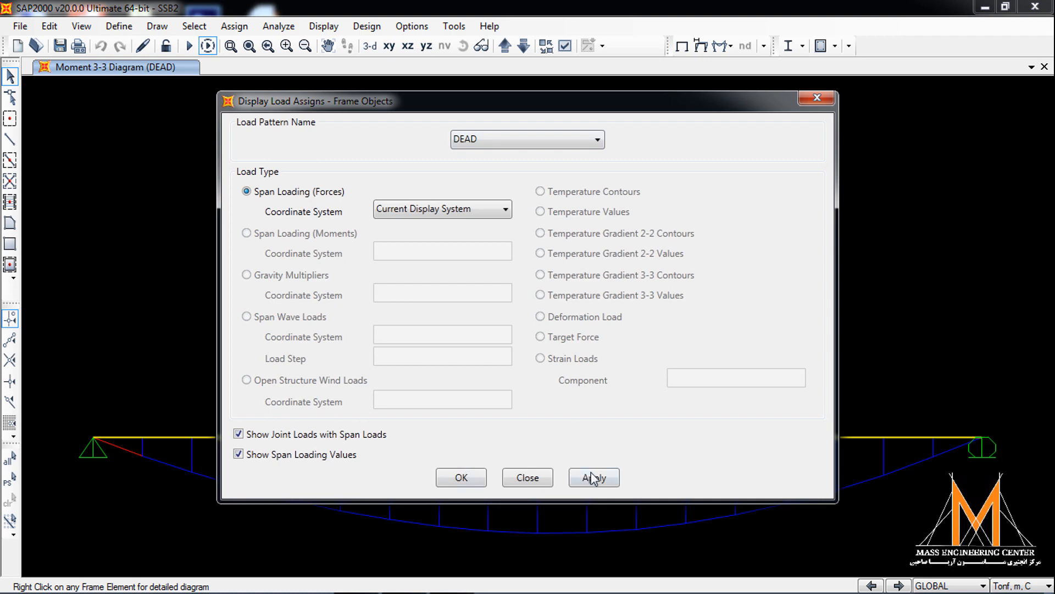
click(593, 477)
click(465, 479)
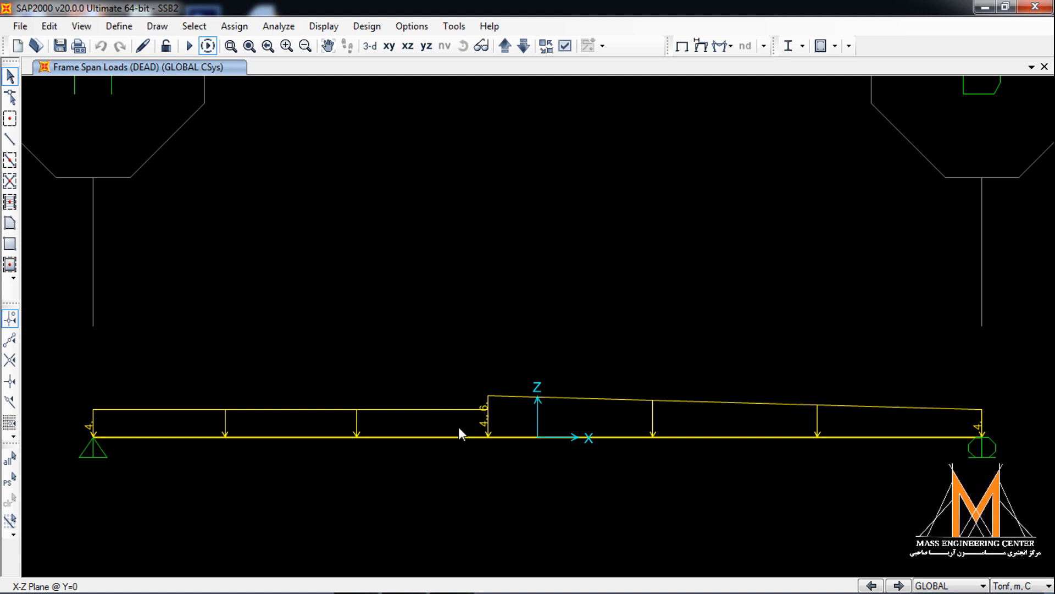
Select the beam and replace its DEAD trapezoidal load, setting the first two load values to 5 tonf/m.
drag(492, 316, 303, 485)
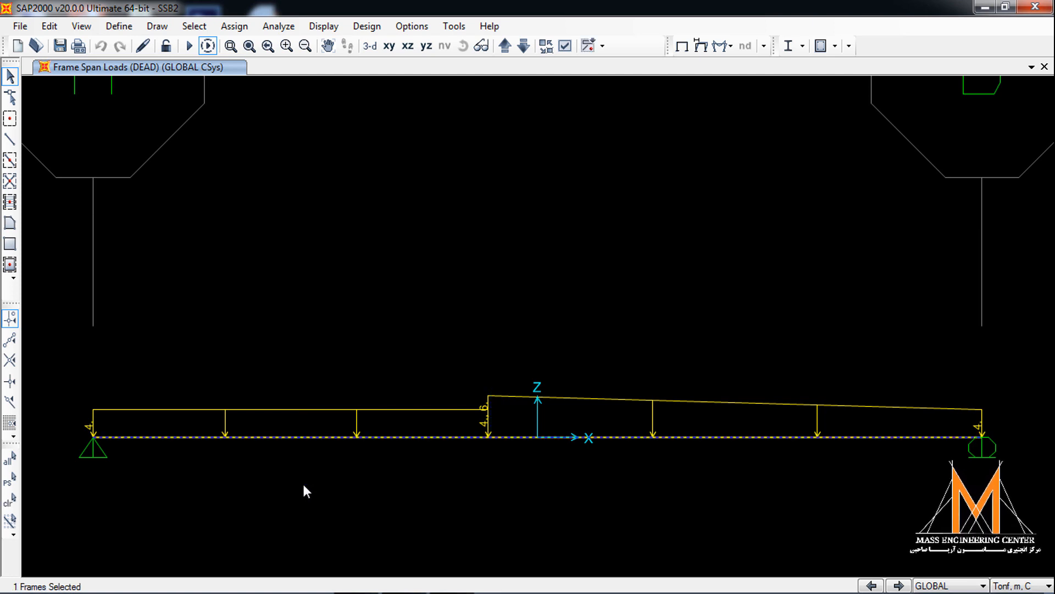
click(234, 26)
mouse_move(301, 209)
click(455, 255)
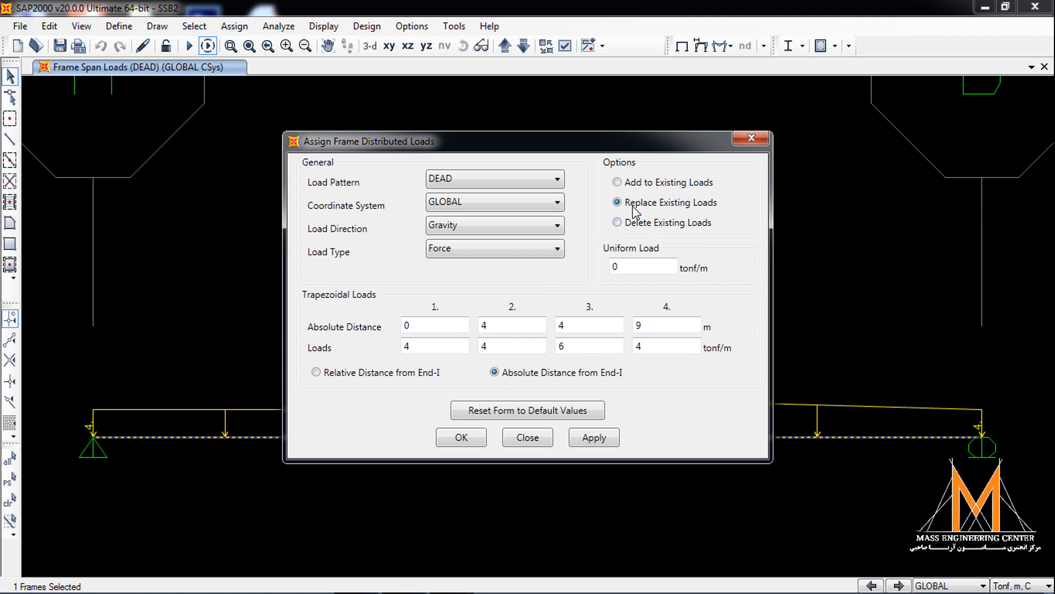
click(424, 327)
click(431, 345)
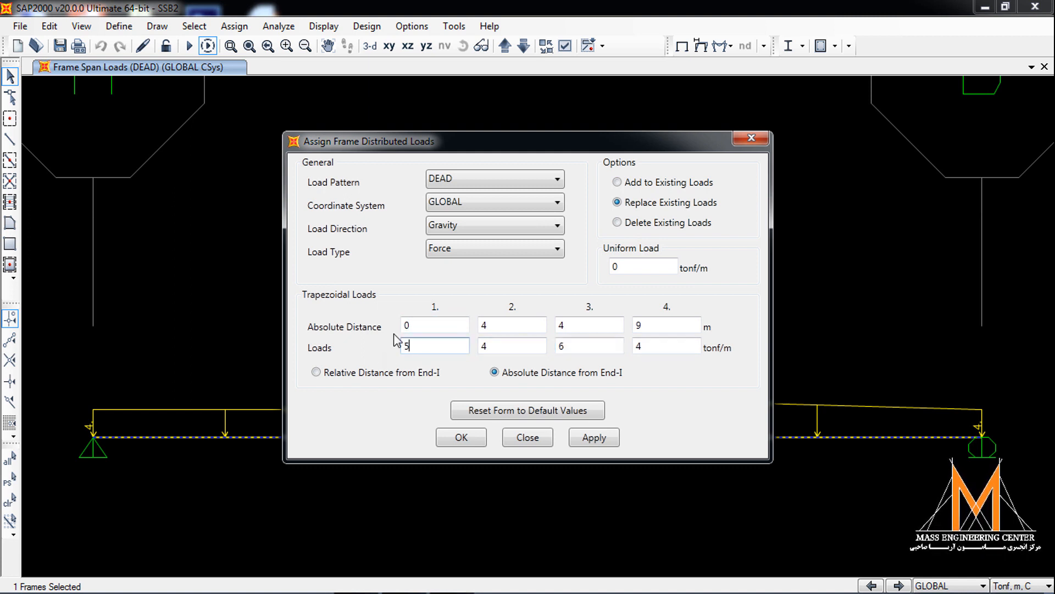
text(5)
click(518, 346)
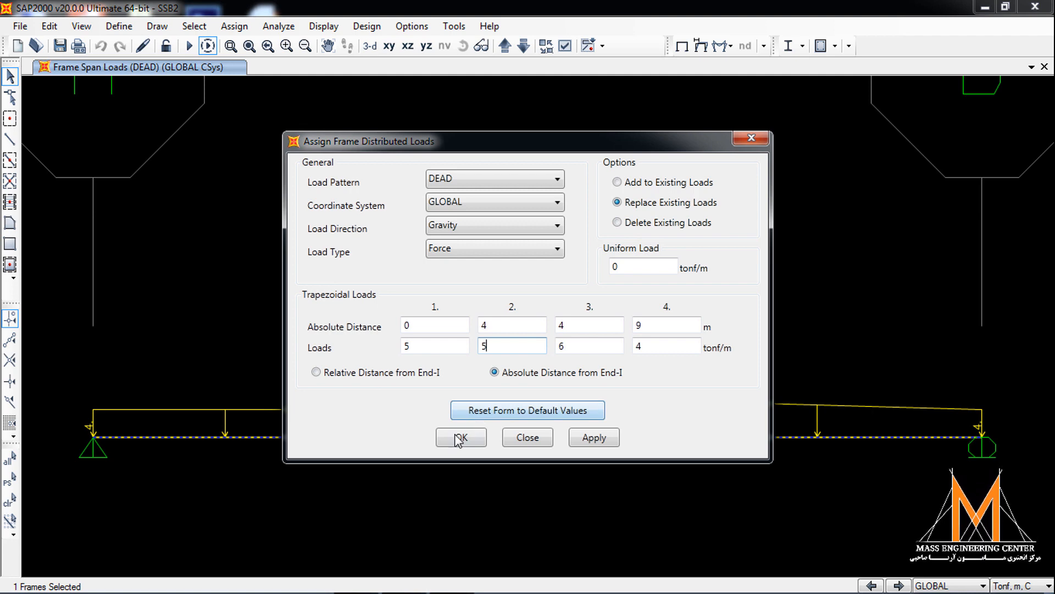
click(584, 438)
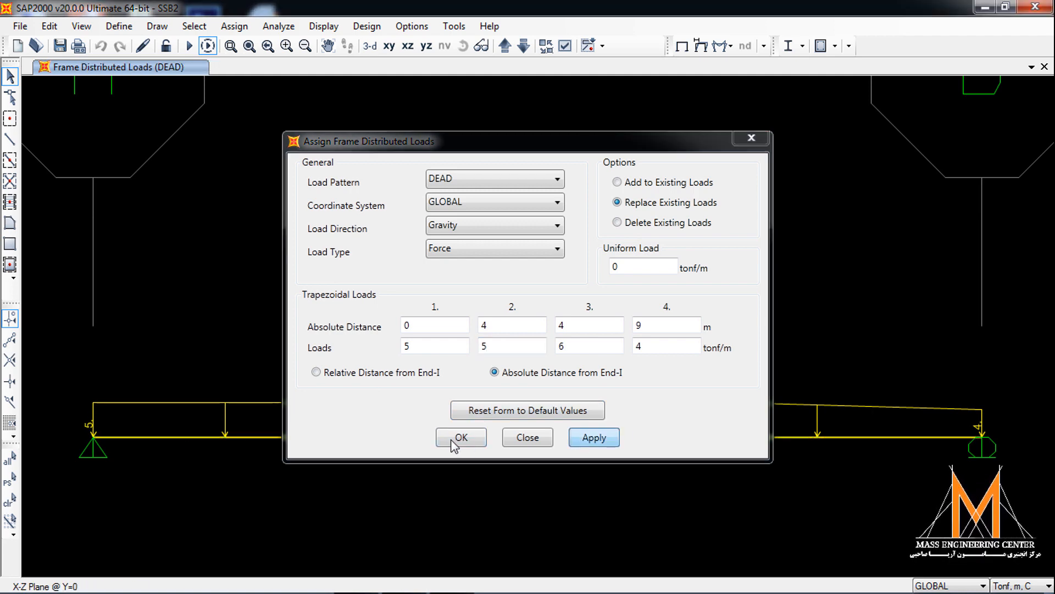
click(459, 438)
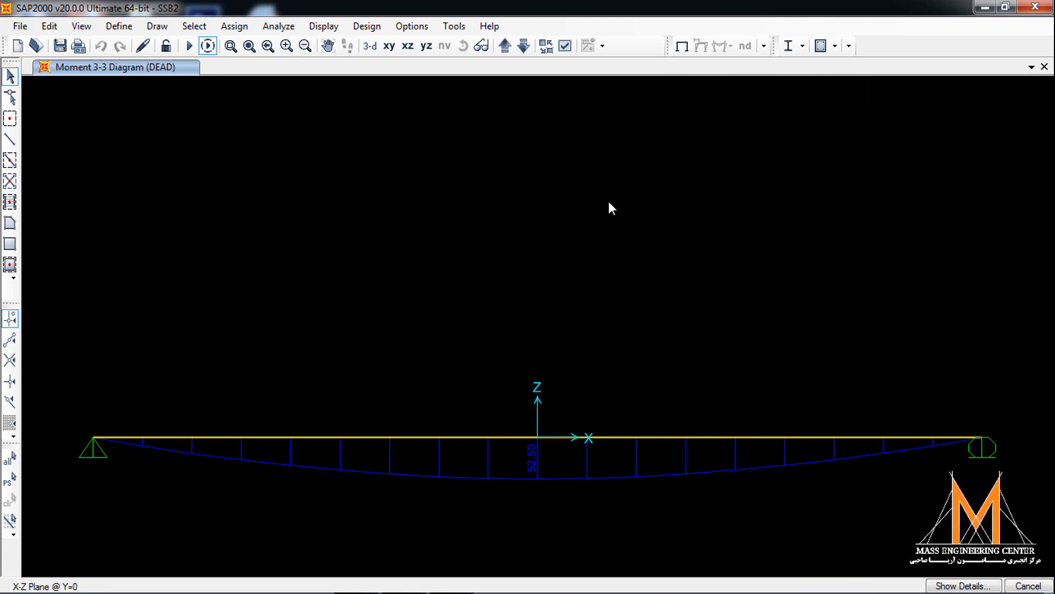
Reselect the beam and replace its DEAD trapezoidal load, setting the first two load values to 2 tonf/m.
scroll(537, 477, up, 2)
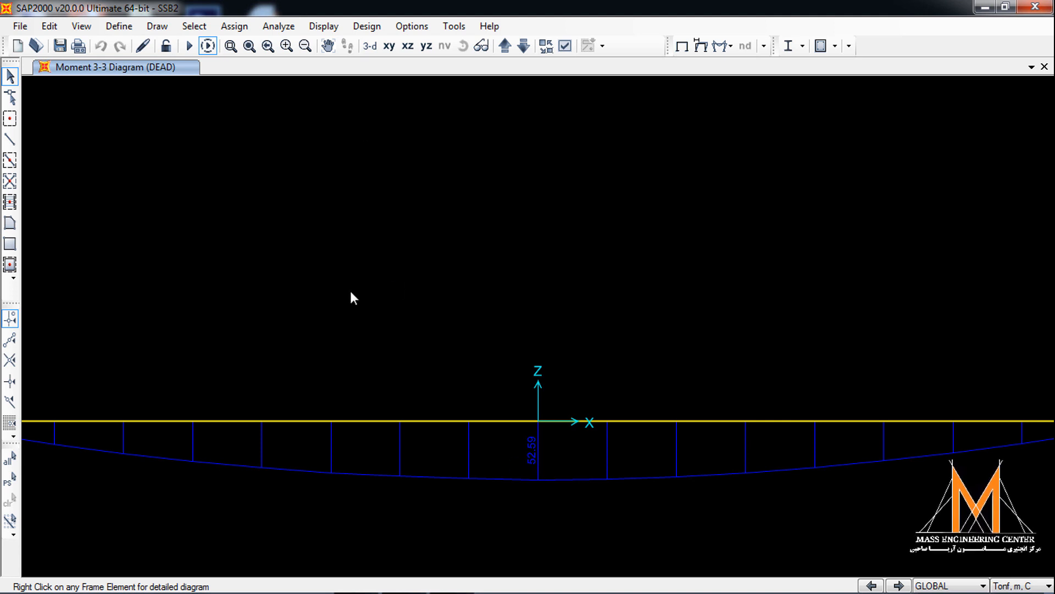
click(412, 421)
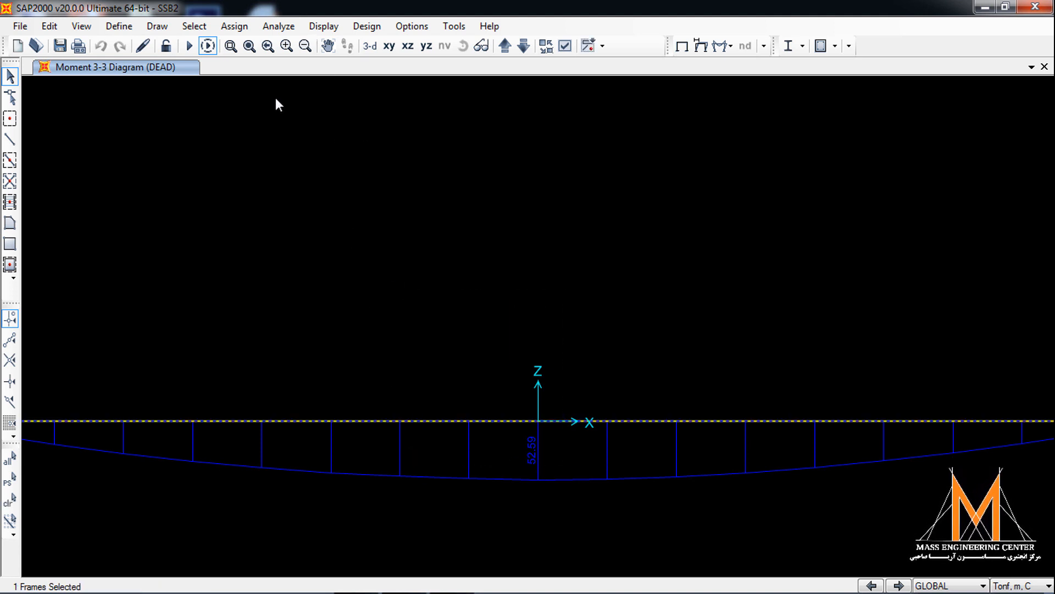
click(235, 26)
mouse_move(349, 215)
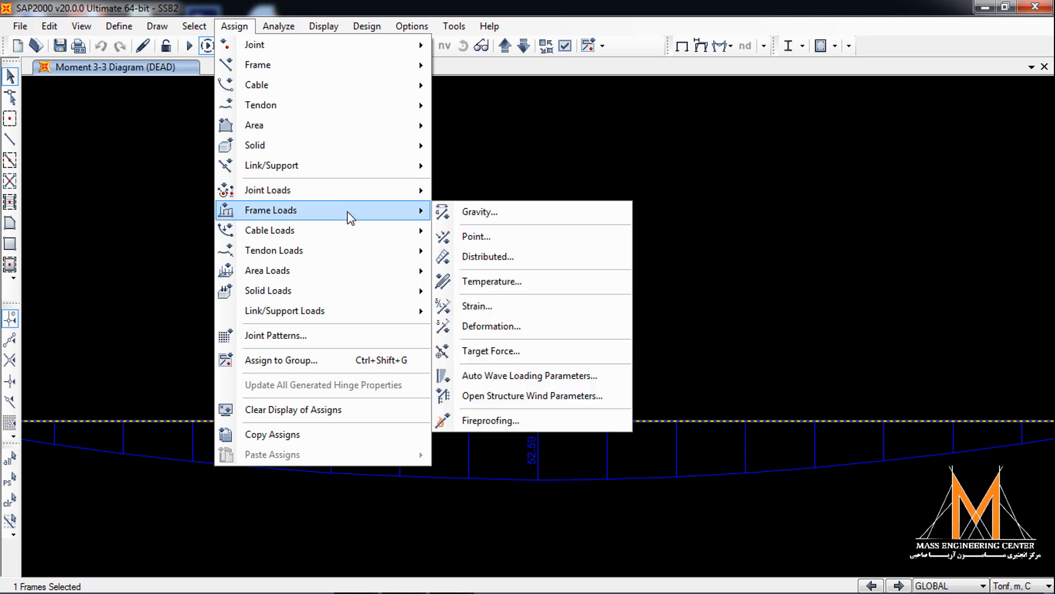
click(477, 255)
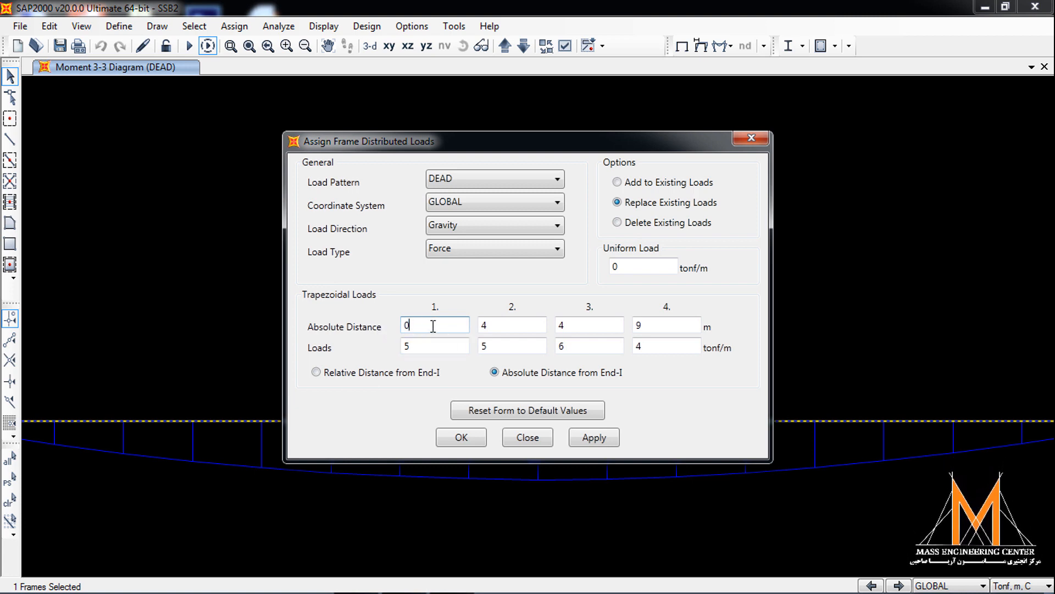
click(511, 324)
click(443, 345)
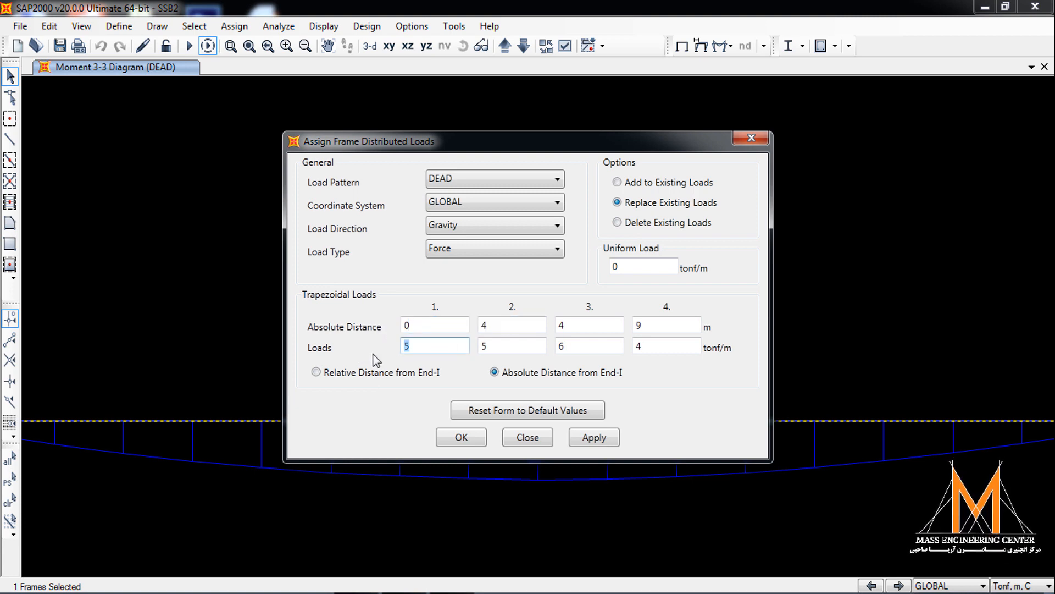
text(2)
click(500, 346)
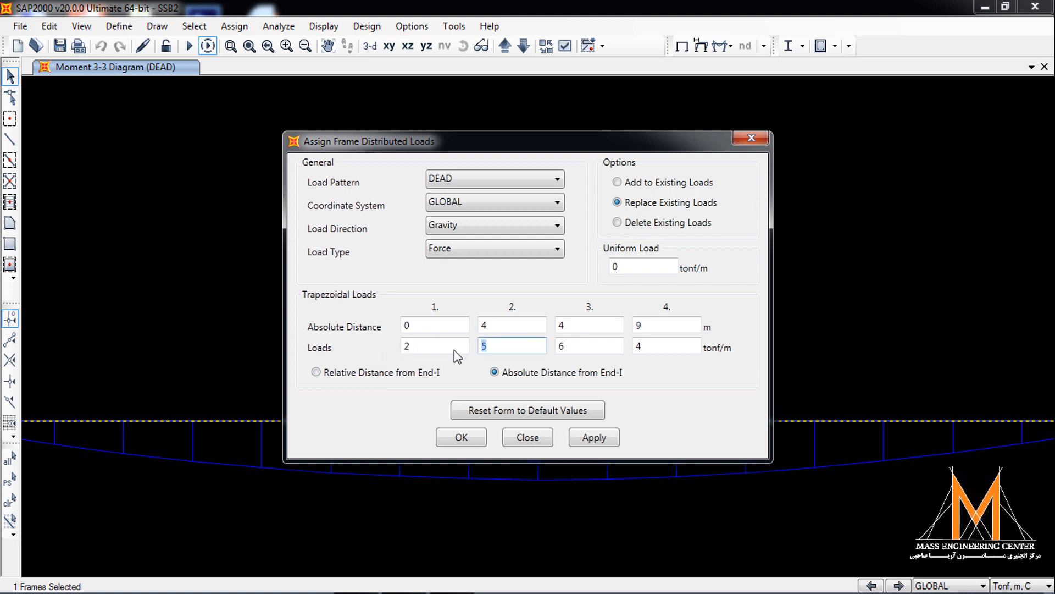
text(2)
drag(508, 149, 562, 20)
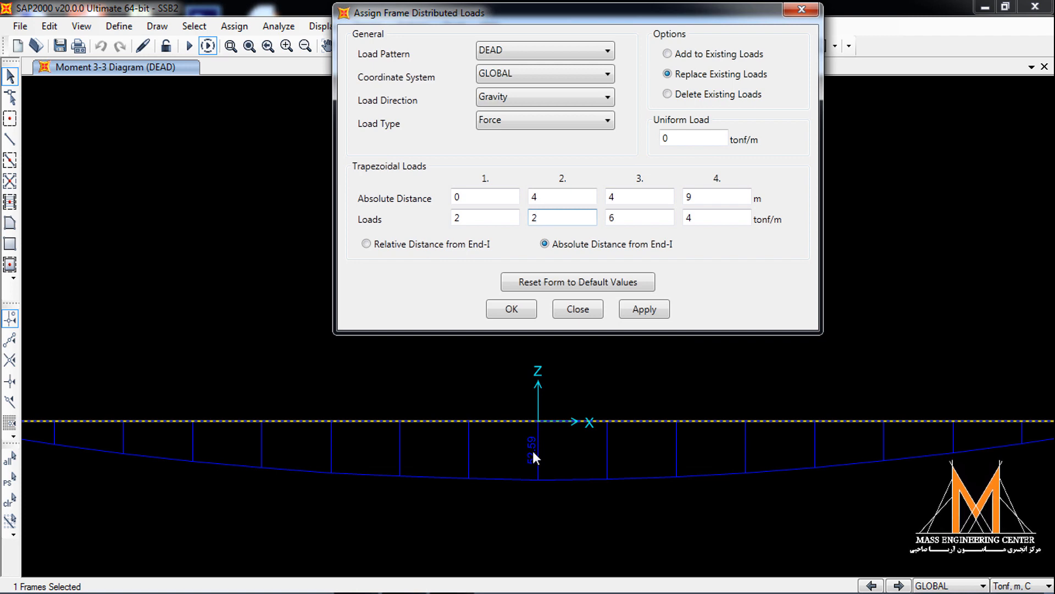
click(642, 311)
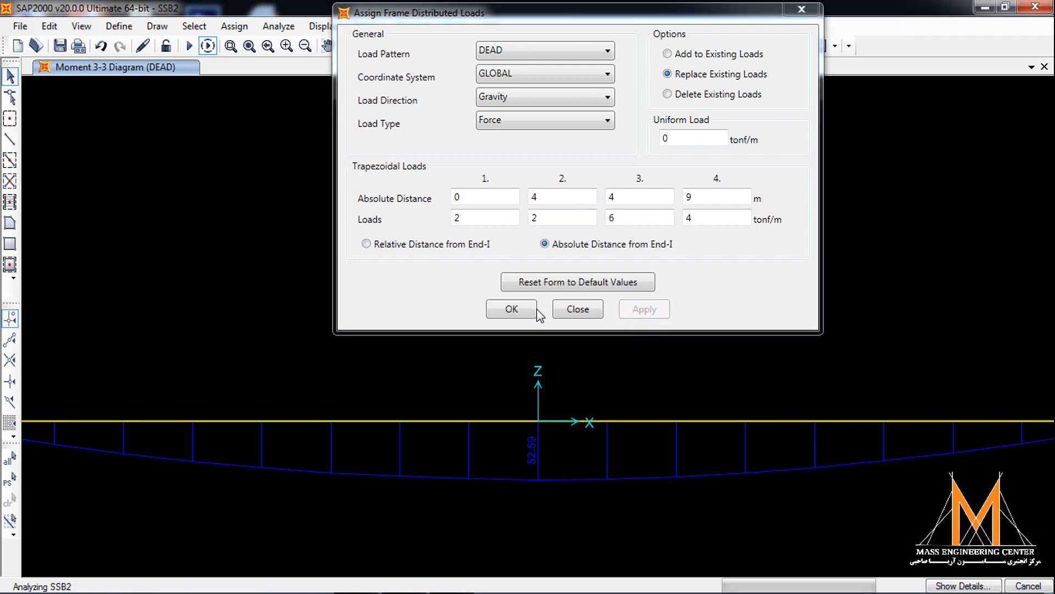
click(517, 311)
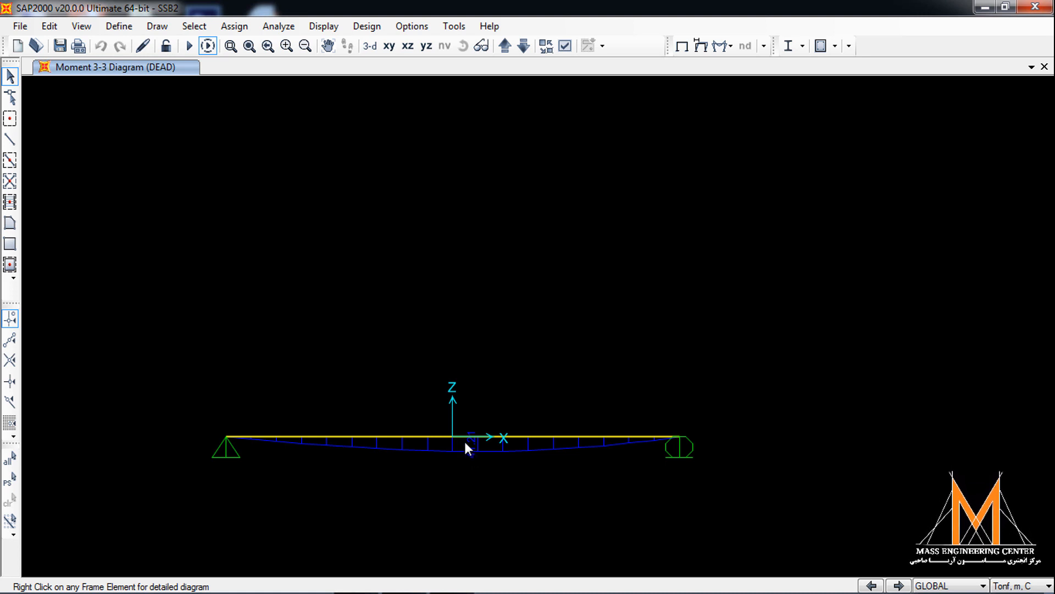
Display the joint reactions for the DEAD case as arrows.
click(720, 45)
click(724, 62)
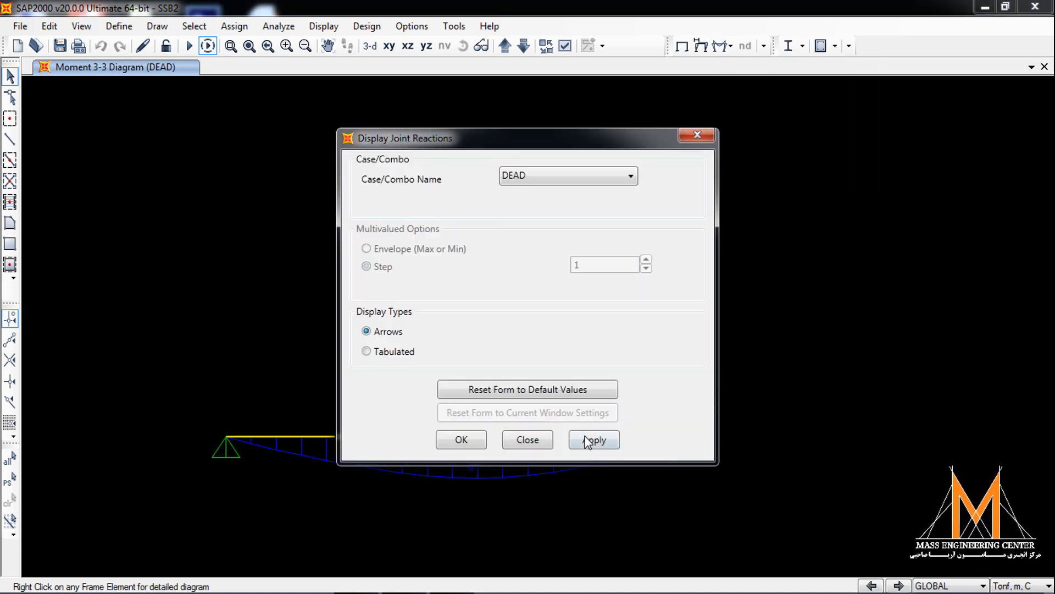
click(588, 440)
click(463, 440)
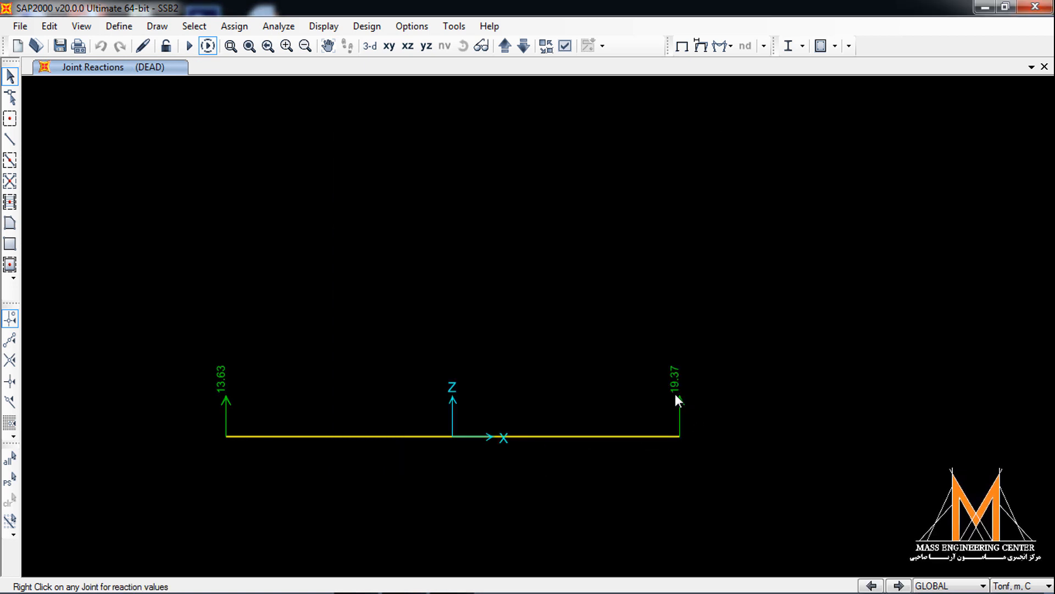